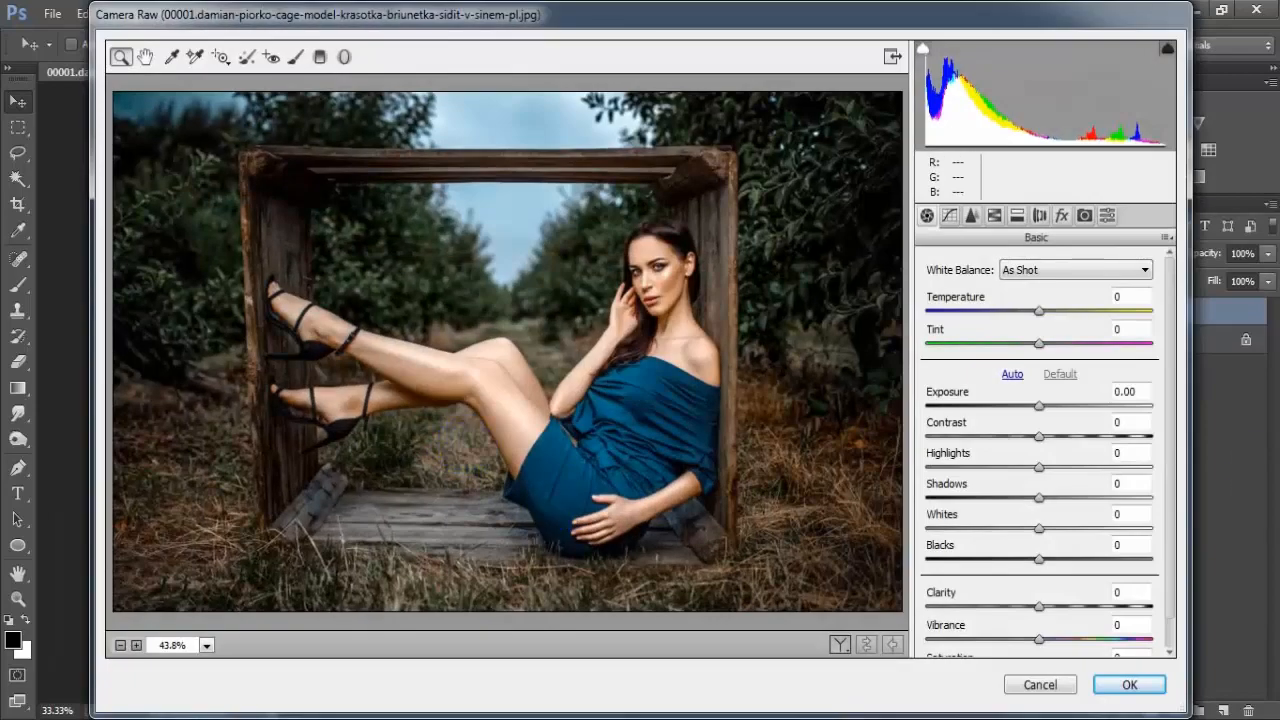
Set the photo's Temperature to +6, Tint to -11, Exposure to +0.25 and Contrast to -6 in Camera Raw
{"action": "left_click", "coordinate": [1045, 313]}
{"action": "left_click_drag", "start_coordinate": [1045, 313], "coordinate": [1030, 350]}
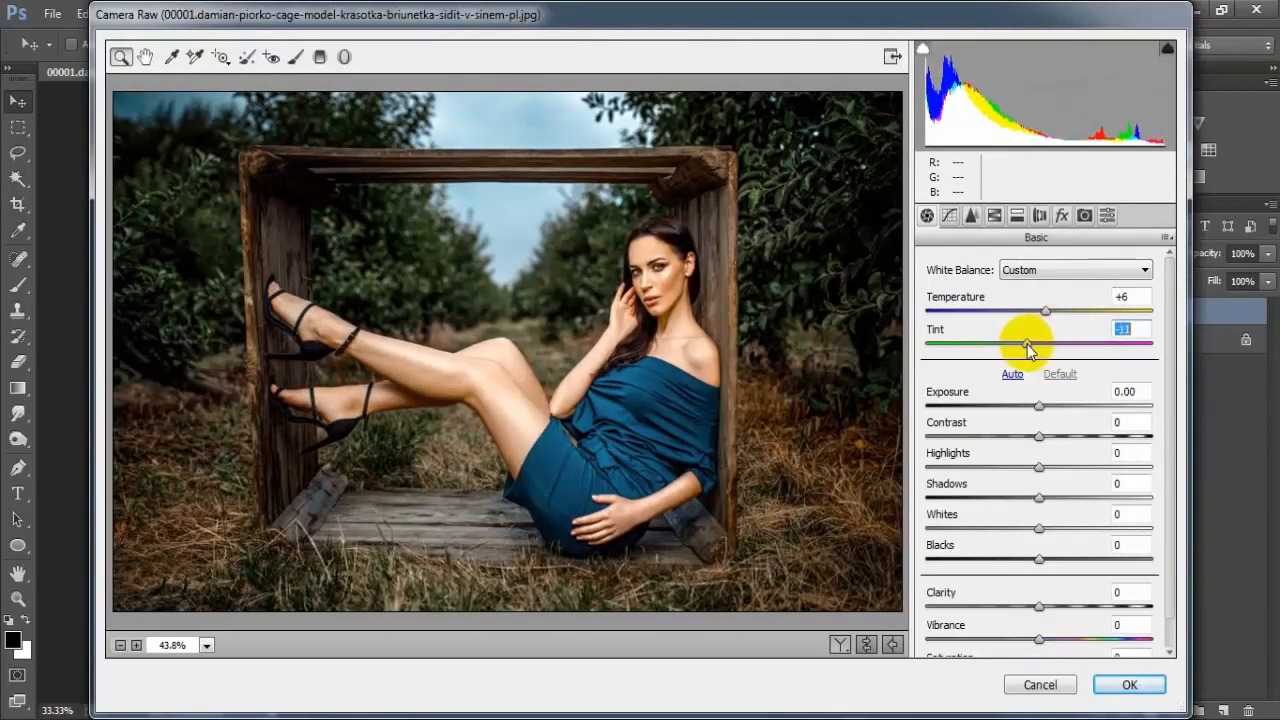
{"action": "left_click", "coordinate": [1041, 407]}
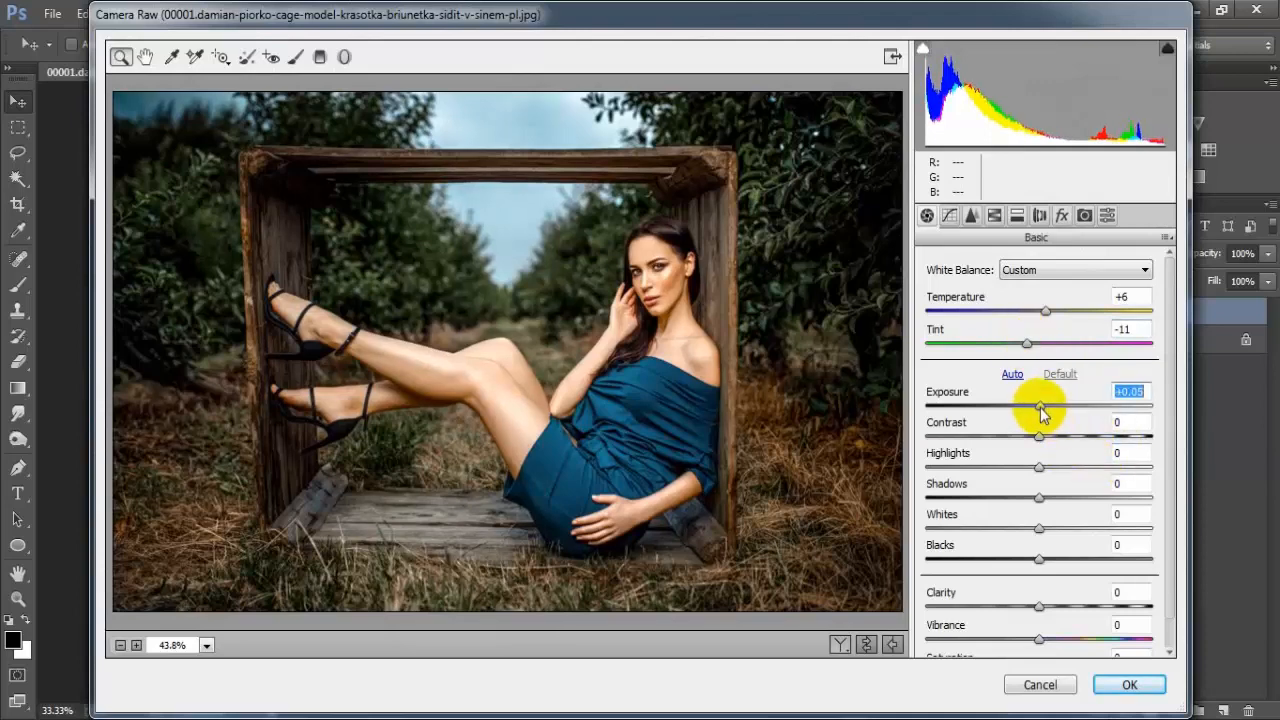
{"action": "left_click_drag", "start_coordinate": [1040, 409], "coordinate": [1046, 416]}
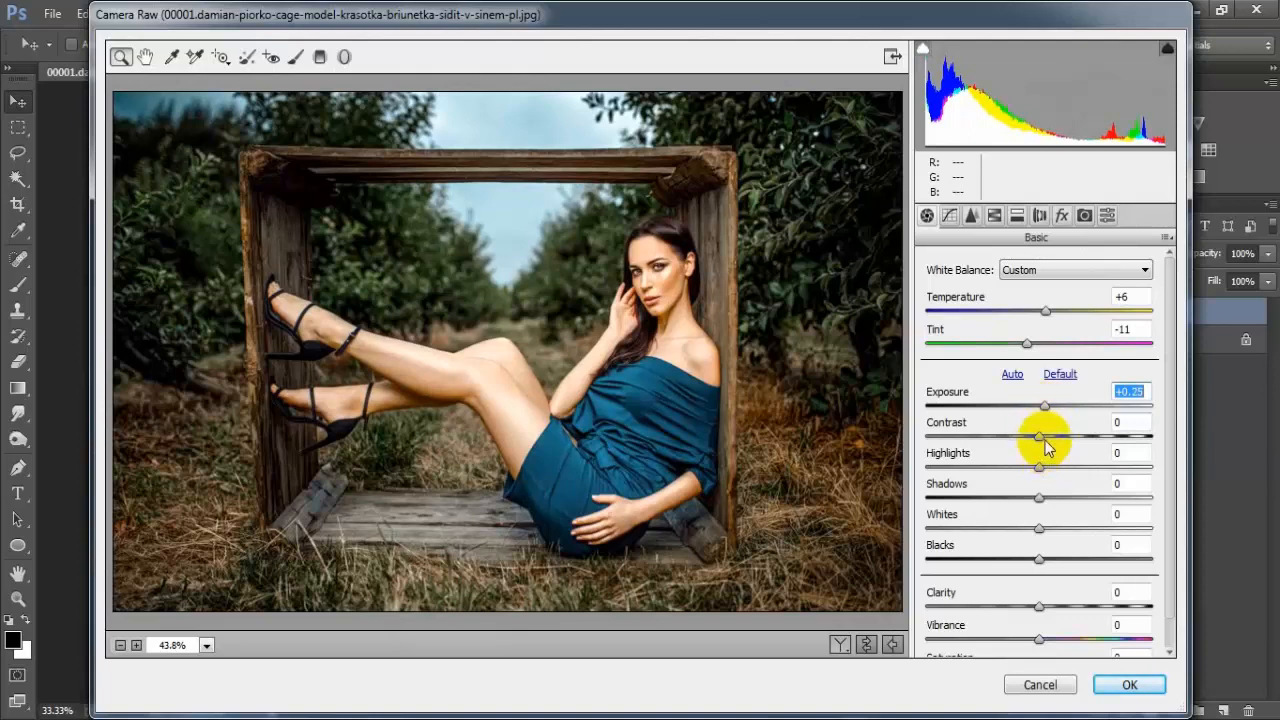
{"action": "left_click_drag", "start_coordinate": [1042, 435], "coordinate": [1036, 436]}
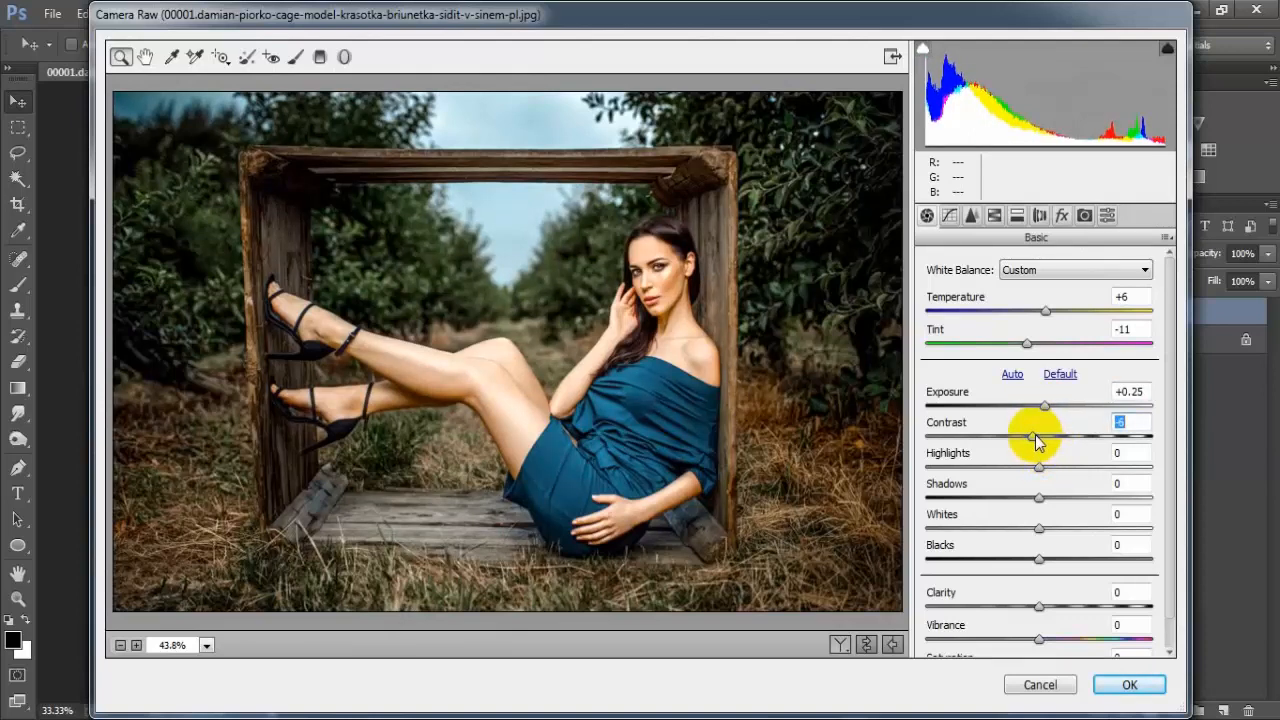
Rebalance the photo's tones with Highlights at -88, Shadows at +100, Whites at -37 and Blacks at +12
{"action": "left_click_drag", "start_coordinate": [1036, 468], "coordinate": [938, 488]}
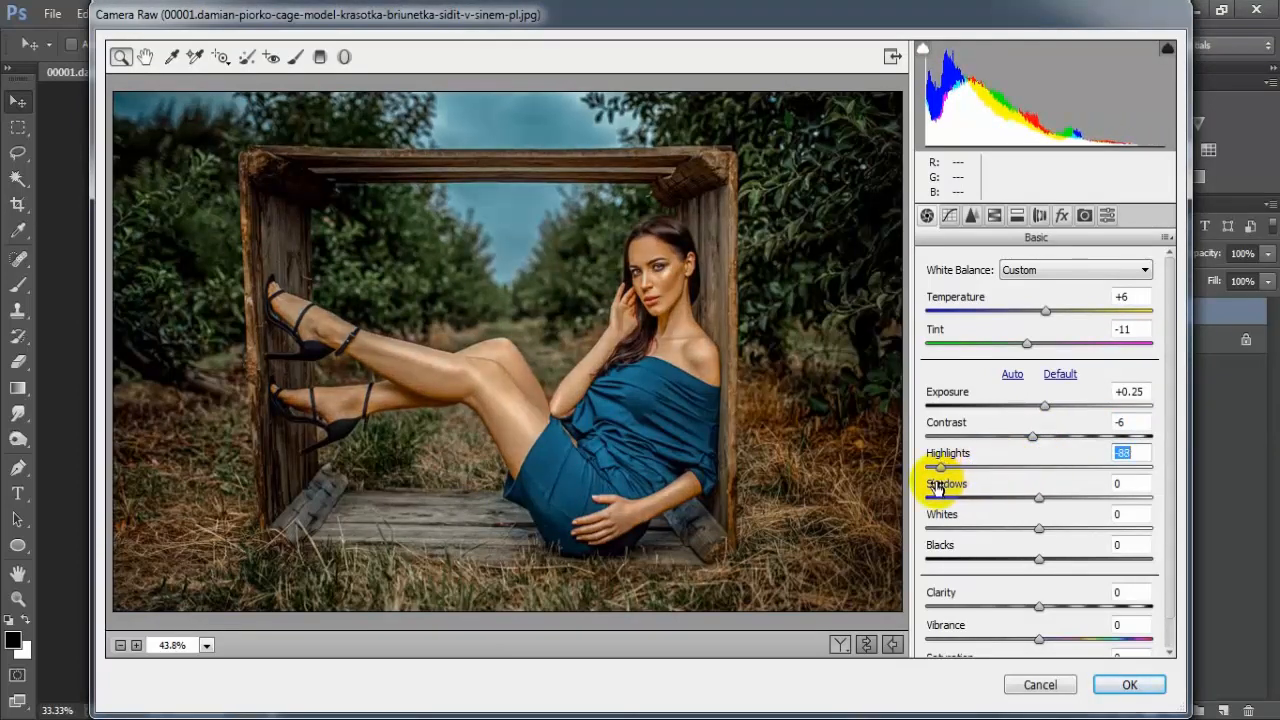
{"action": "left_click_drag", "start_coordinate": [1039, 497], "coordinate": [1165, 491]}
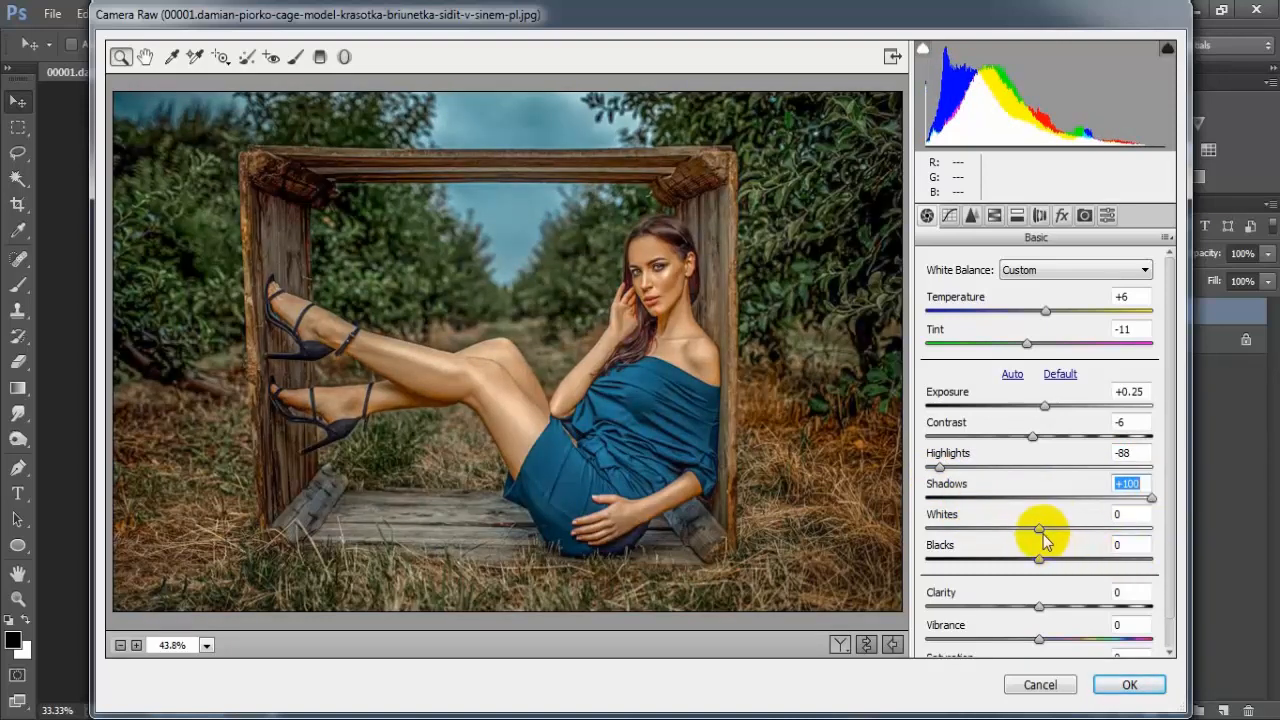
{"action": "left_click_drag", "start_coordinate": [1038, 530], "coordinate": [996, 535]}
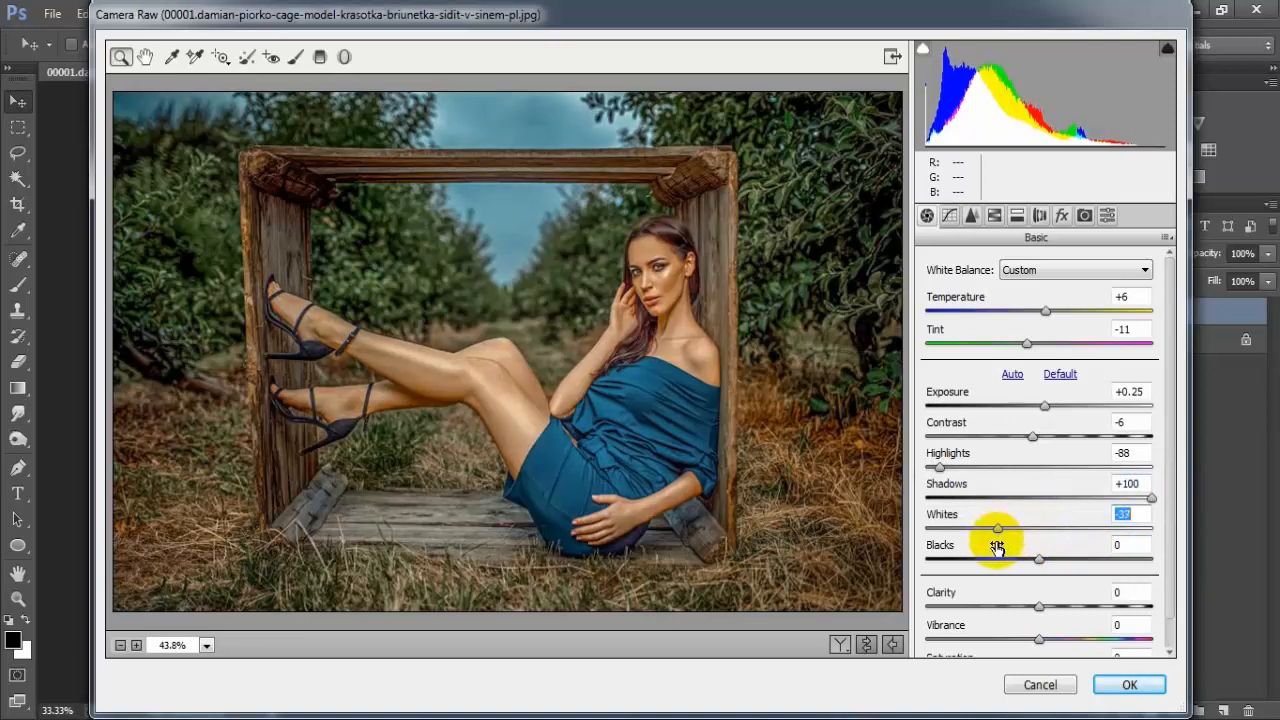
{"action": "left_click_drag", "start_coordinate": [1034, 562], "coordinate": [1050, 565]}
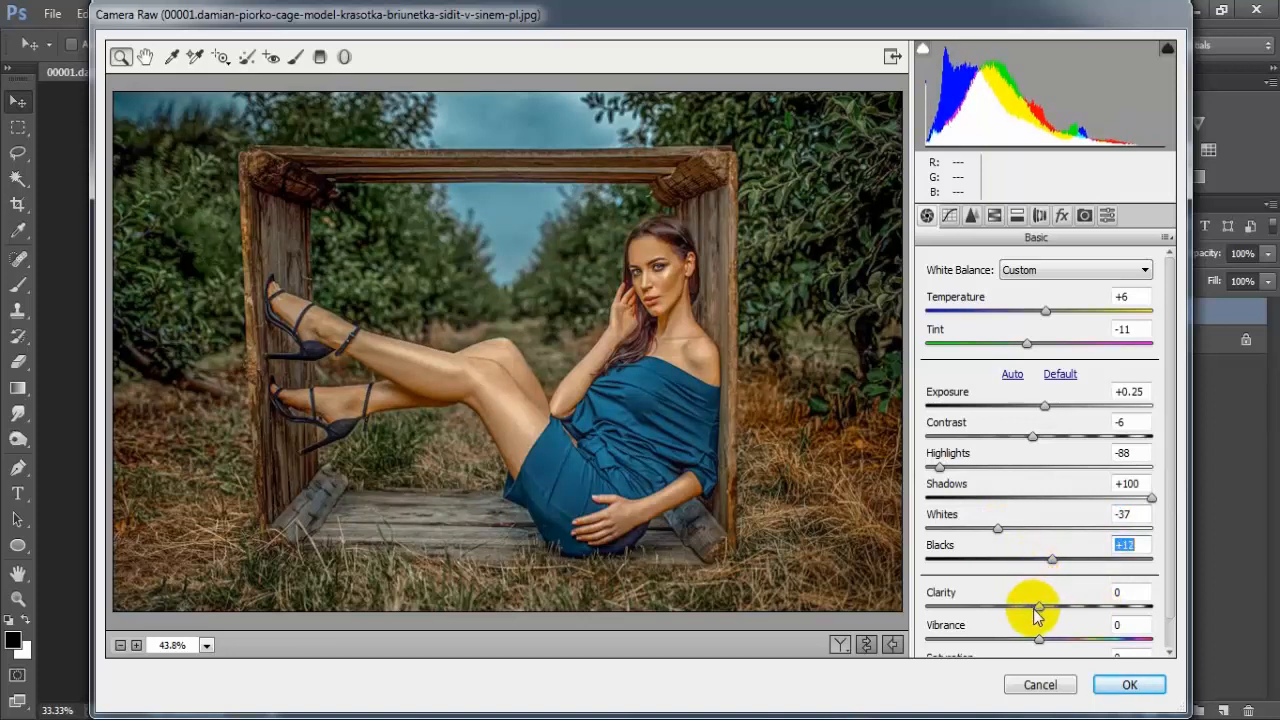
Set Clarity to +22, Vibrance to +26 and overall Saturation to -36
{"action": "left_click_drag", "start_coordinate": [1037, 607], "coordinate": [1061, 608]}
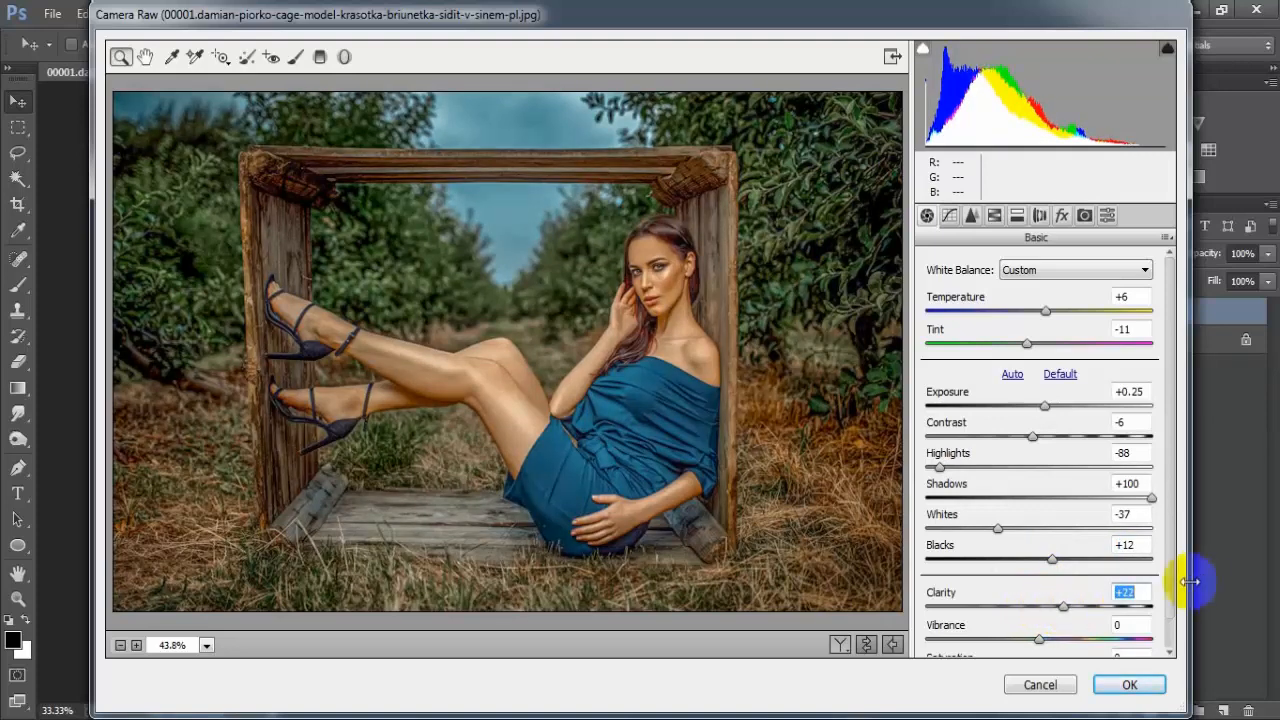
{"action": "scroll", "coordinate": [1166, 571], "scroll_direction": "down", "scroll_amount": 1}
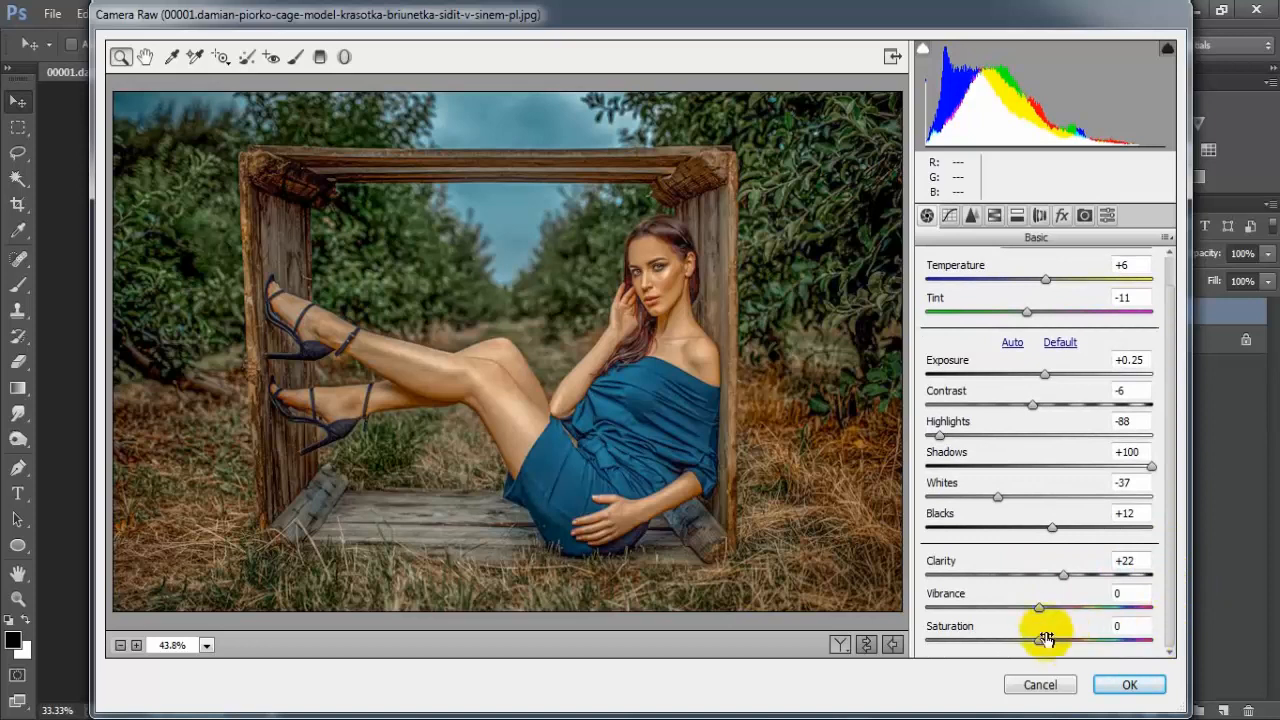
{"action": "left_click_drag", "start_coordinate": [1038, 608], "coordinate": [1065, 619]}
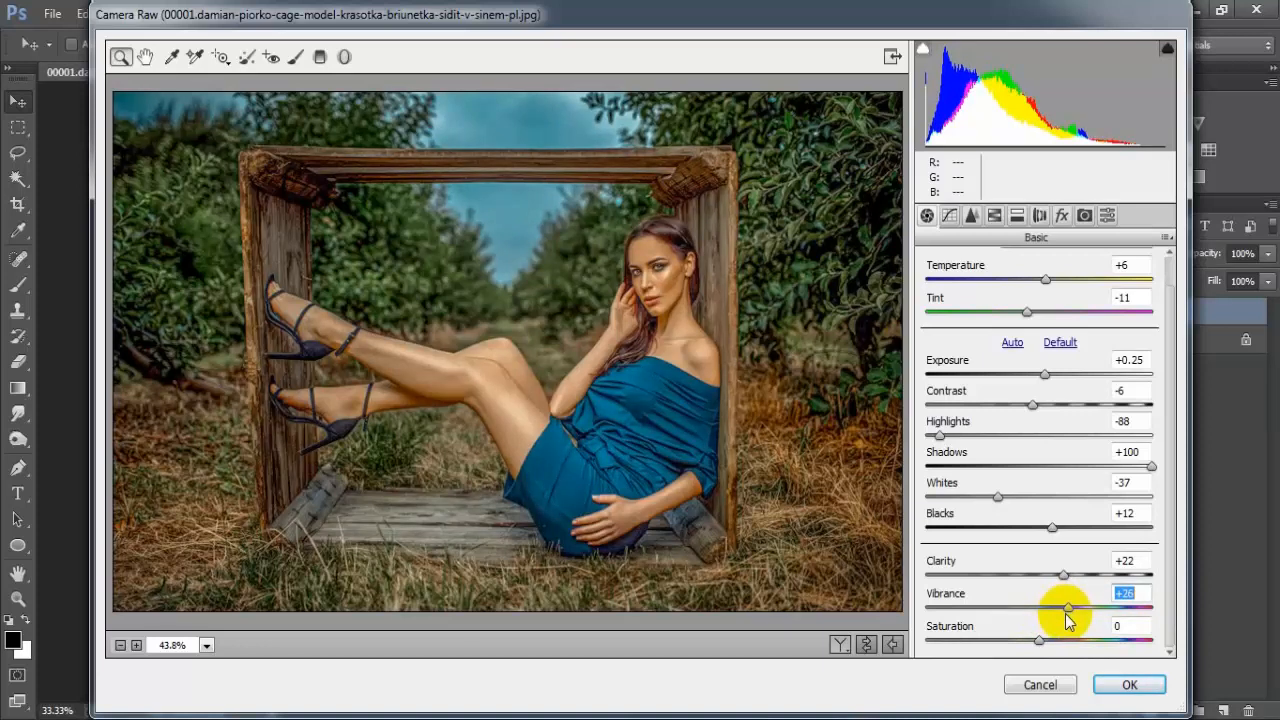
{"action": "left_click_drag", "start_coordinate": [1043, 646], "coordinate": [998, 641]}
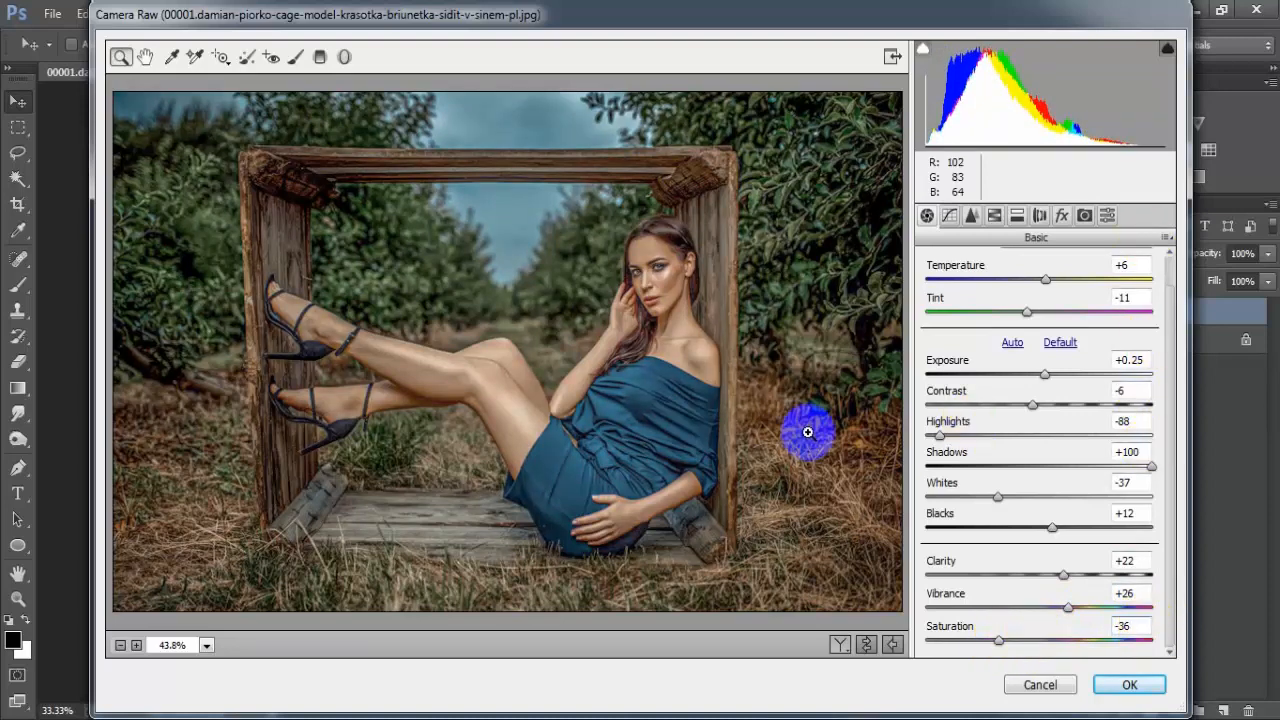
Set the sharpening Amount to 7 and the noise reduction to Luminance 26, Luminance Contrast 3 and Color 8
{"action": "left_click", "coordinate": [972, 216]}
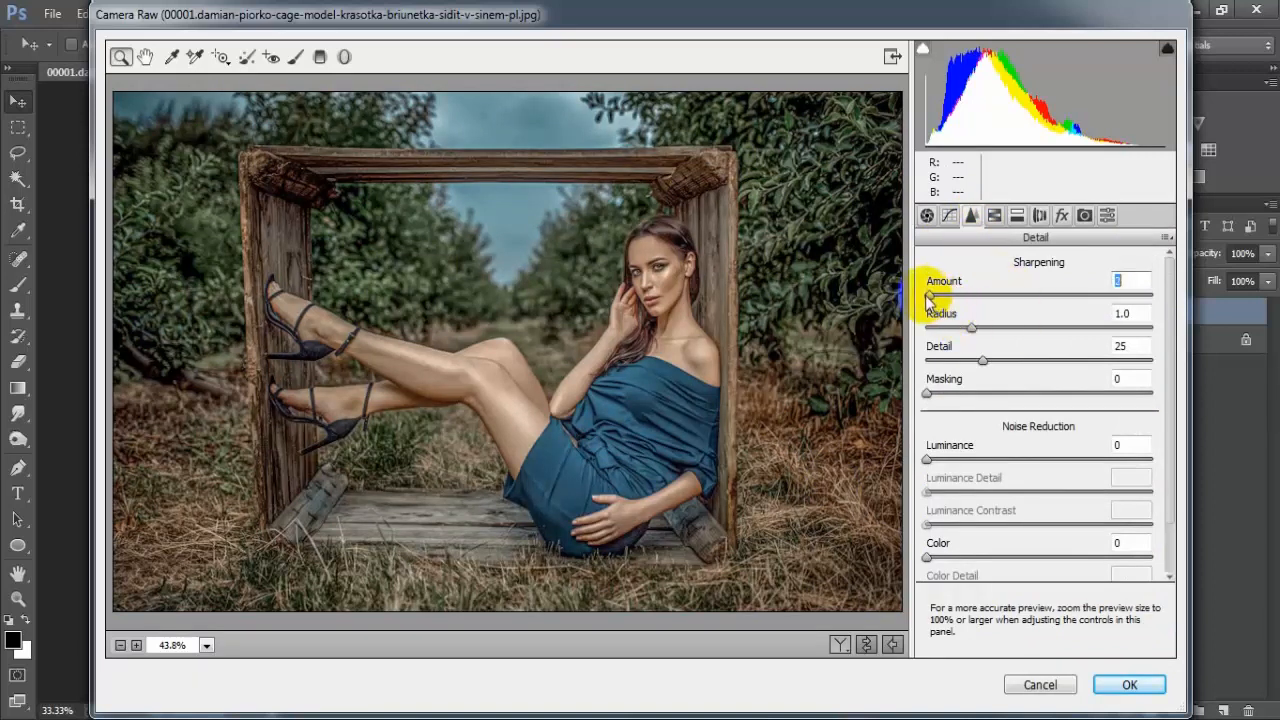
{"action": "left_click_drag", "start_coordinate": [928, 299], "coordinate": [937, 300]}
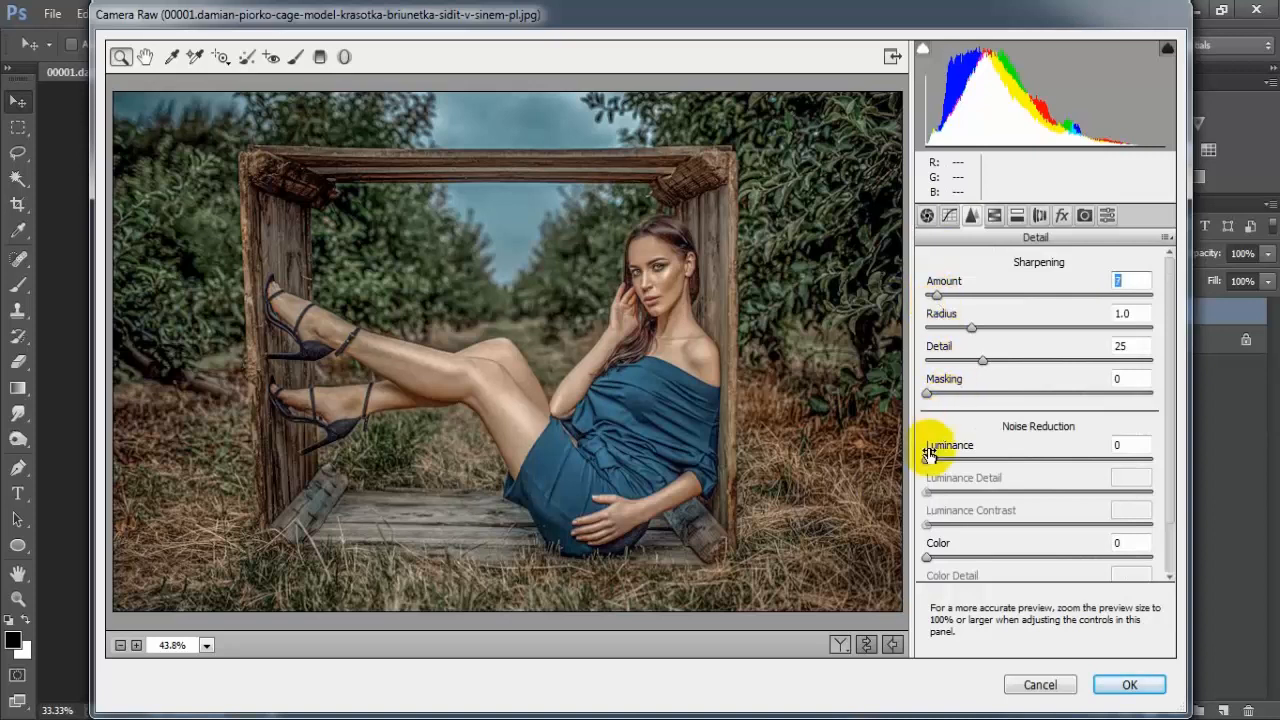
{"action": "left_click_drag", "start_coordinate": [928, 460], "coordinate": [983, 470]}
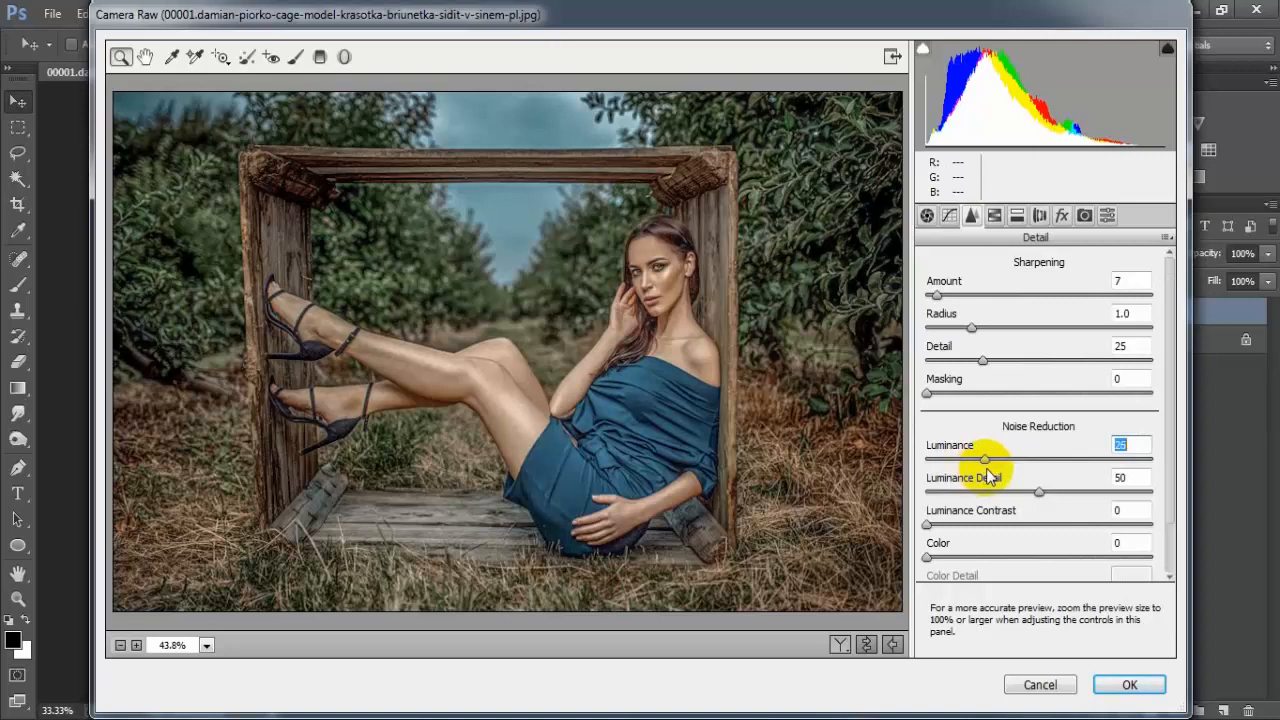
{"action": "left_click_drag", "start_coordinate": [985, 470], "coordinate": [987, 470]}
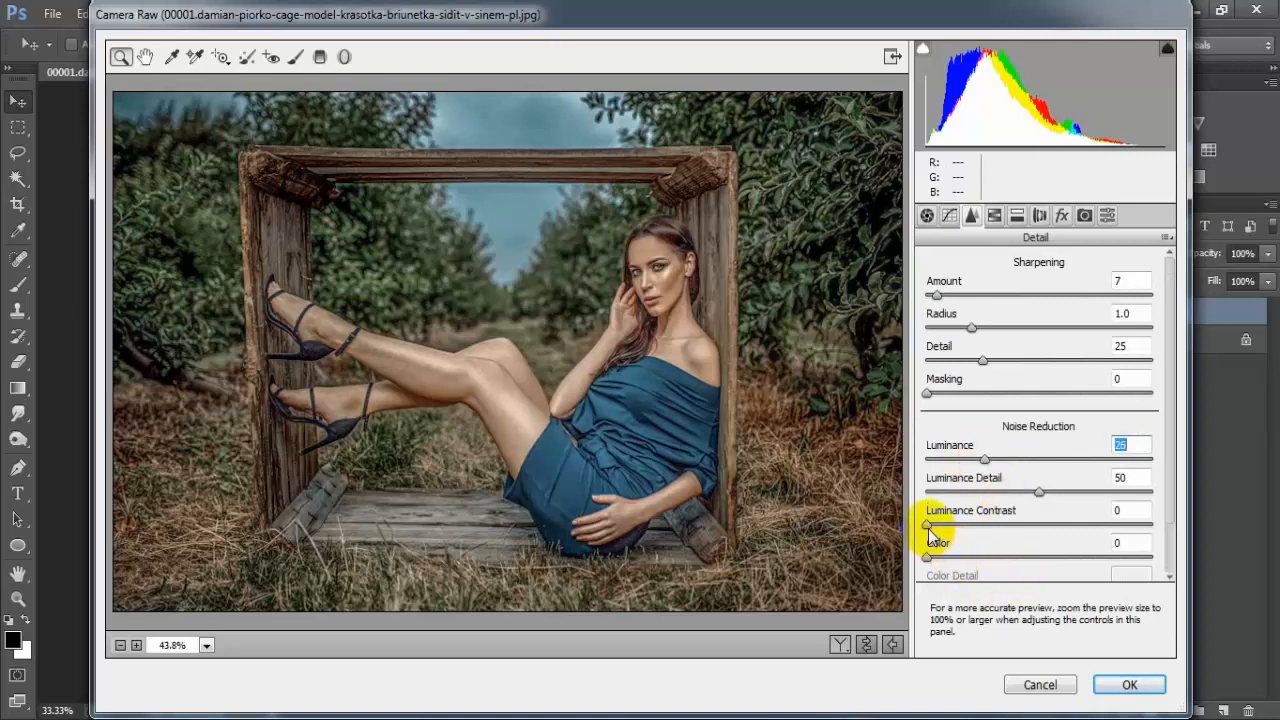
{"action": "left_click_drag", "start_coordinate": [934, 526], "coordinate": [940, 535]}
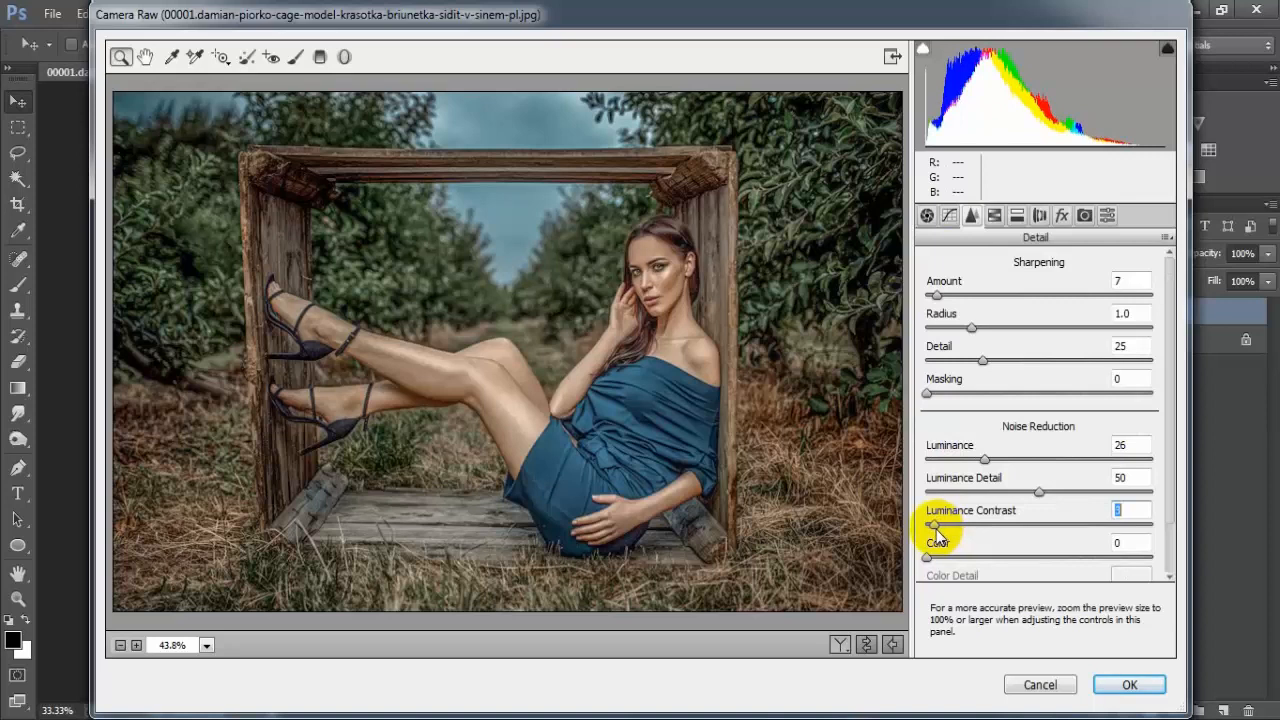
{"action": "left_click_drag", "start_coordinate": [938, 557], "coordinate": [947, 566]}
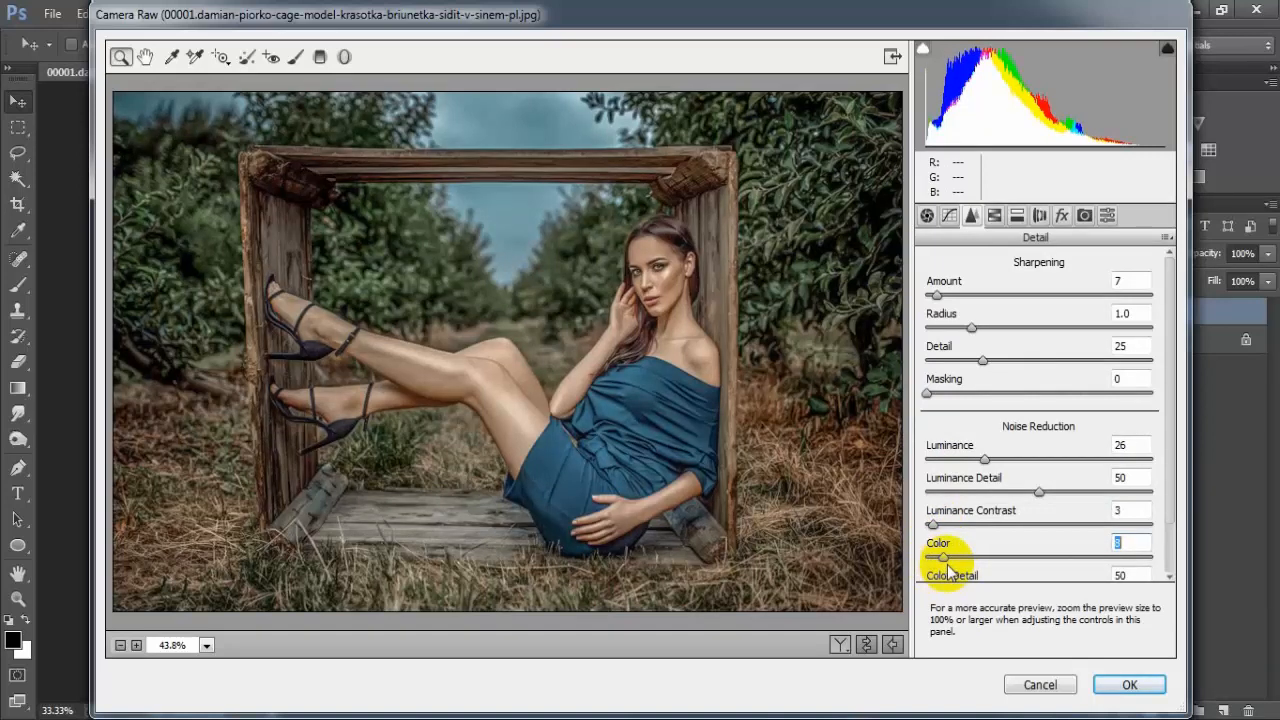
{"action": "left_click", "coordinate": [1126, 542]}
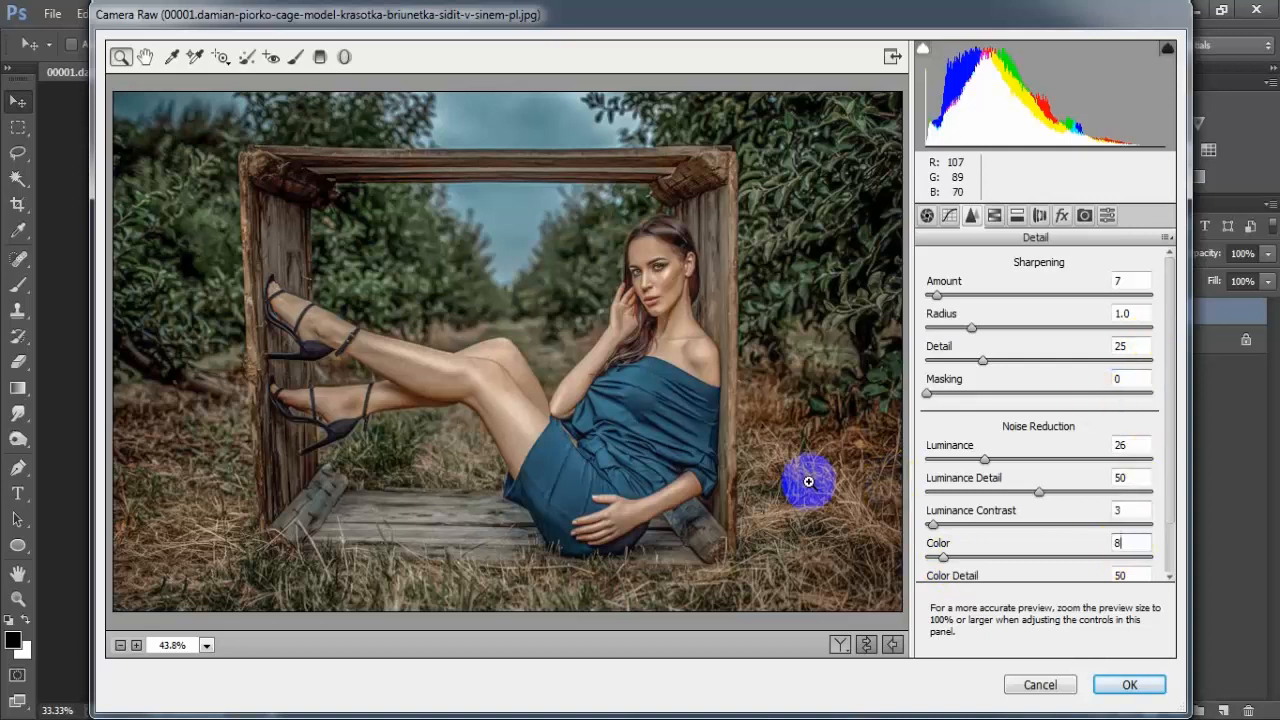
Shift the HSL hues of Reds to -24, Oranges to +25, Yellows to -89 and Greens to -92
{"action": "left_click", "coordinate": [994, 216]}
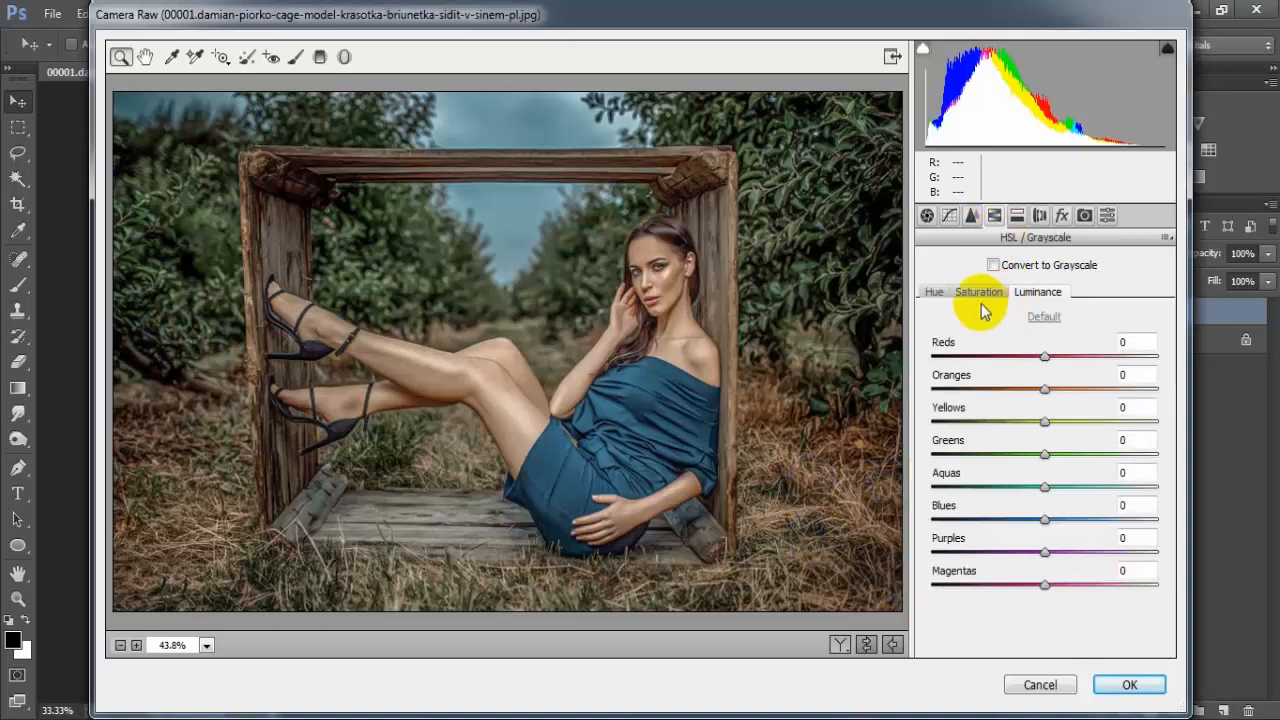
{"action": "left_click", "coordinate": [935, 293]}
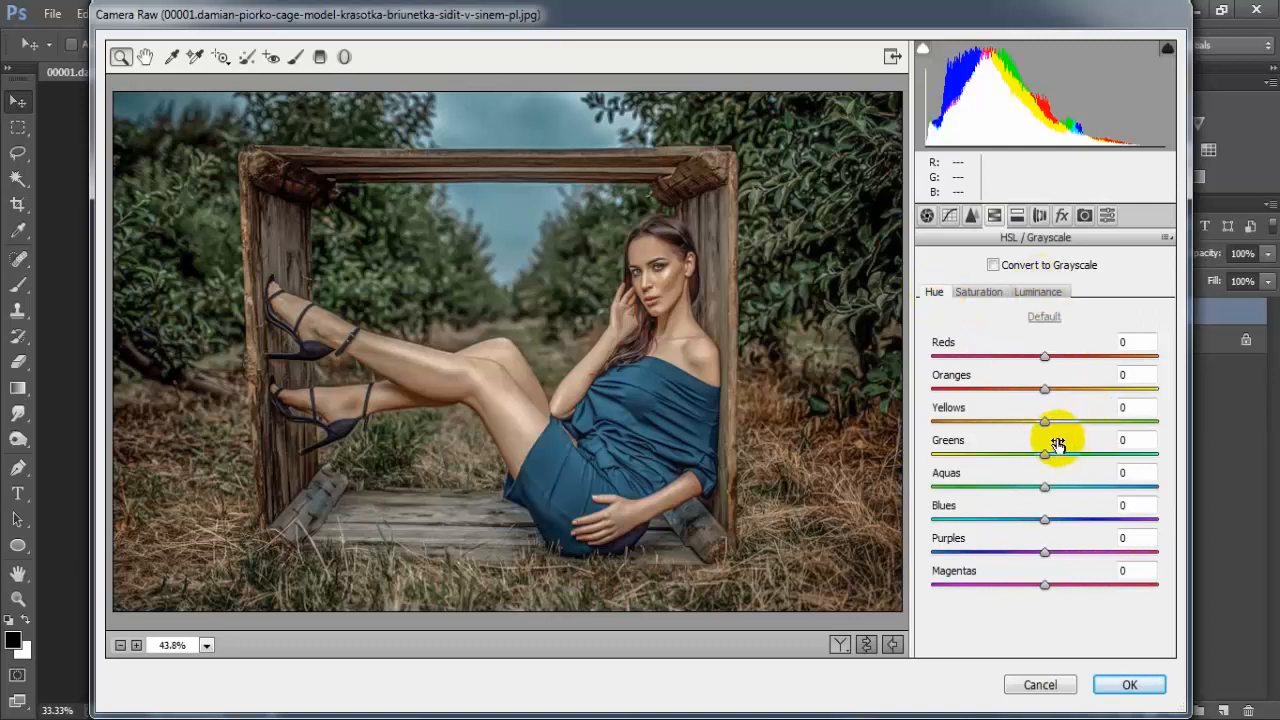
{"action": "left_click_drag", "start_coordinate": [1046, 358], "coordinate": [1012, 360]}
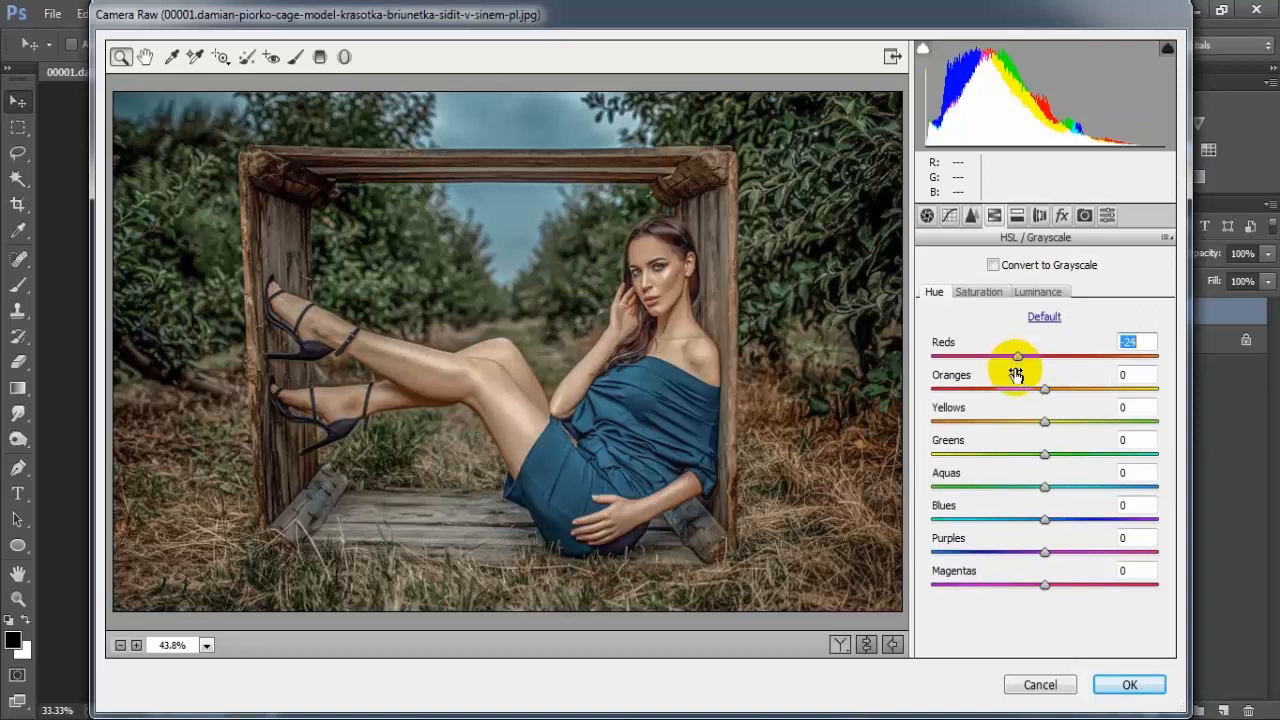
{"action": "left_click_drag", "start_coordinate": [1044, 389], "coordinate": [1073, 400]}
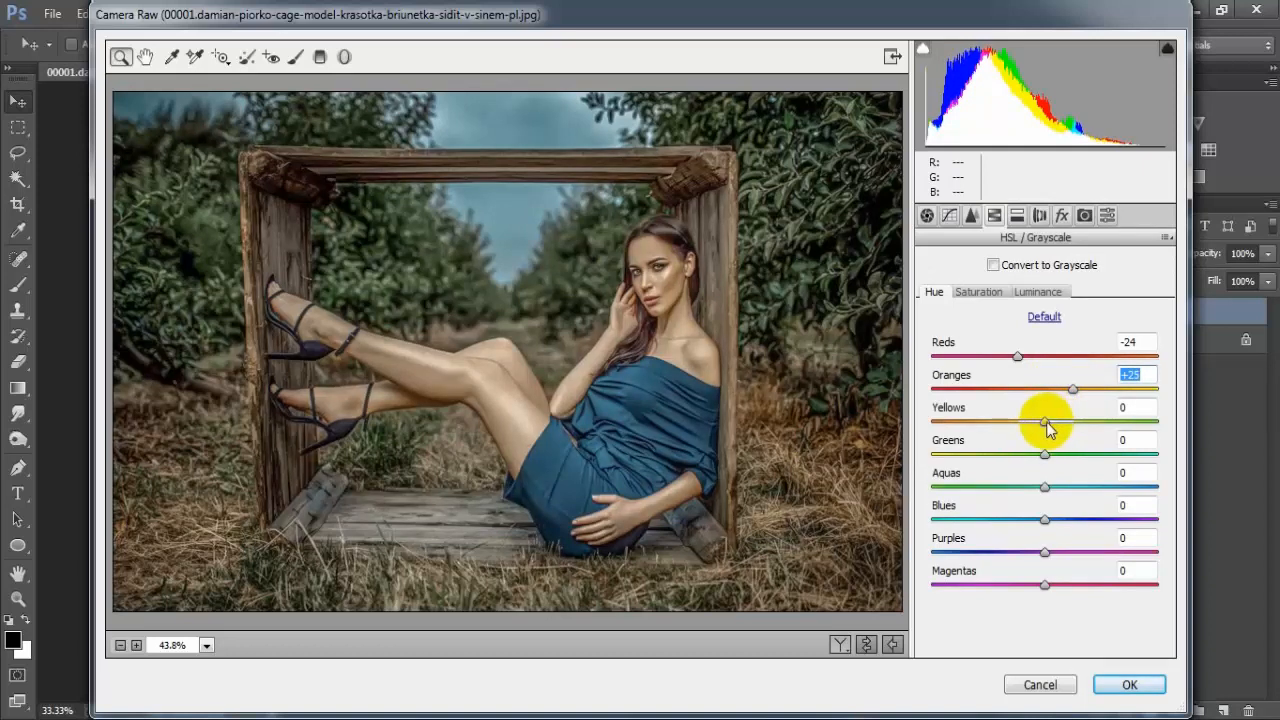
{"action": "left_click_drag", "start_coordinate": [1046, 428], "coordinate": [948, 443]}
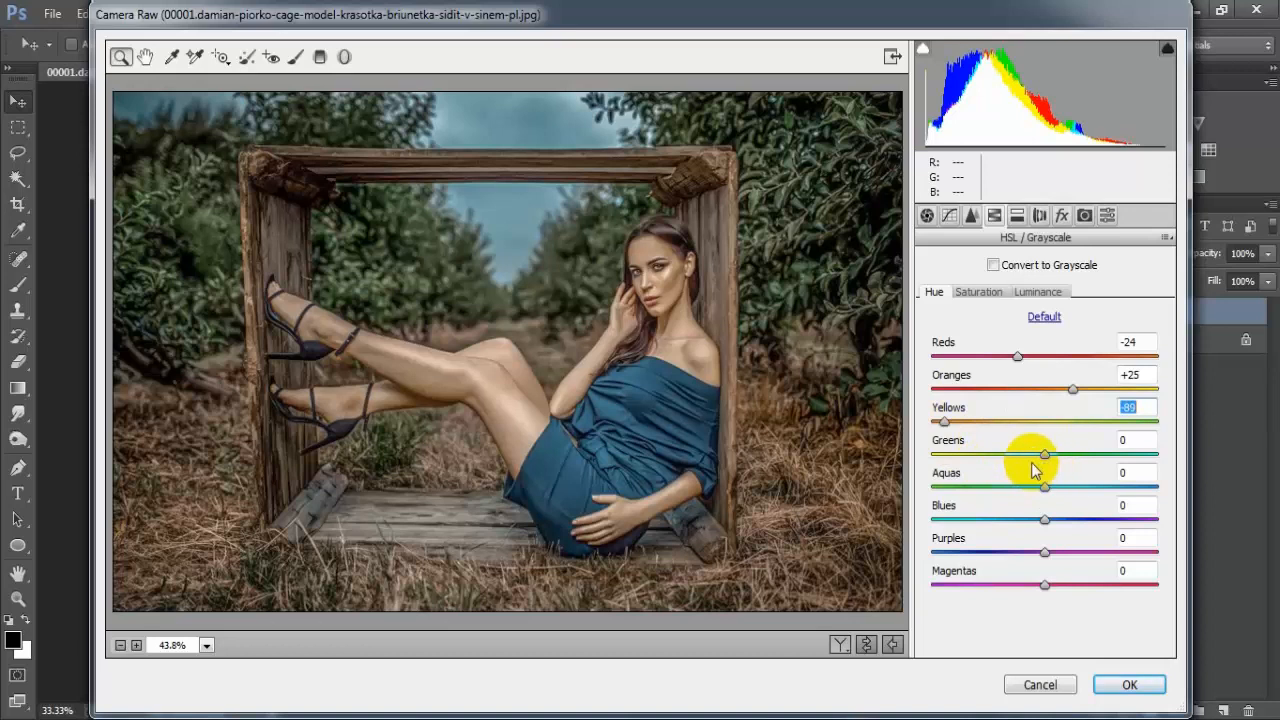
{"action": "left_click_drag", "start_coordinate": [1045, 455], "coordinate": [943, 466]}
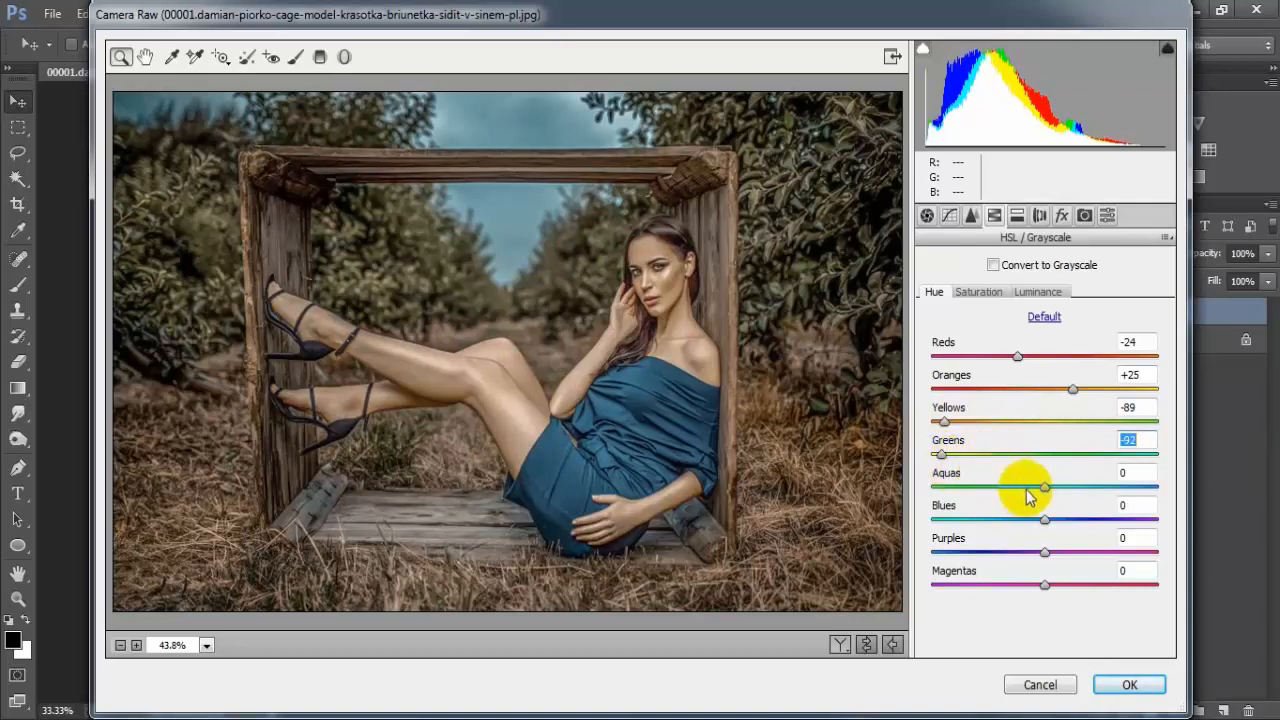
Shift the HSL hues of Aquas to -98, Blues to -91 and Purples to -94
{"action": "left_click_drag", "start_coordinate": [1045, 488], "coordinate": [943, 500]}
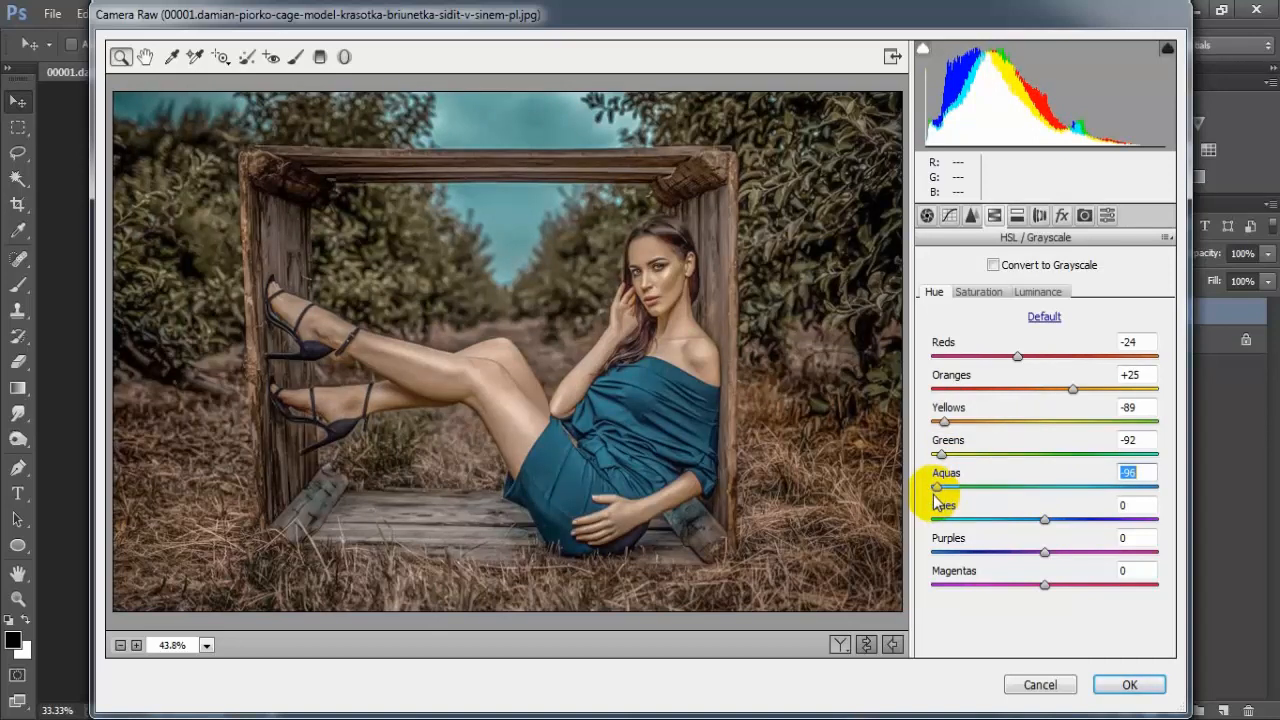
{"action": "left_click_drag", "start_coordinate": [935, 500], "coordinate": [932, 502]}
{"action": "left_click_drag", "start_coordinate": [1043, 521], "coordinate": [940, 528]}
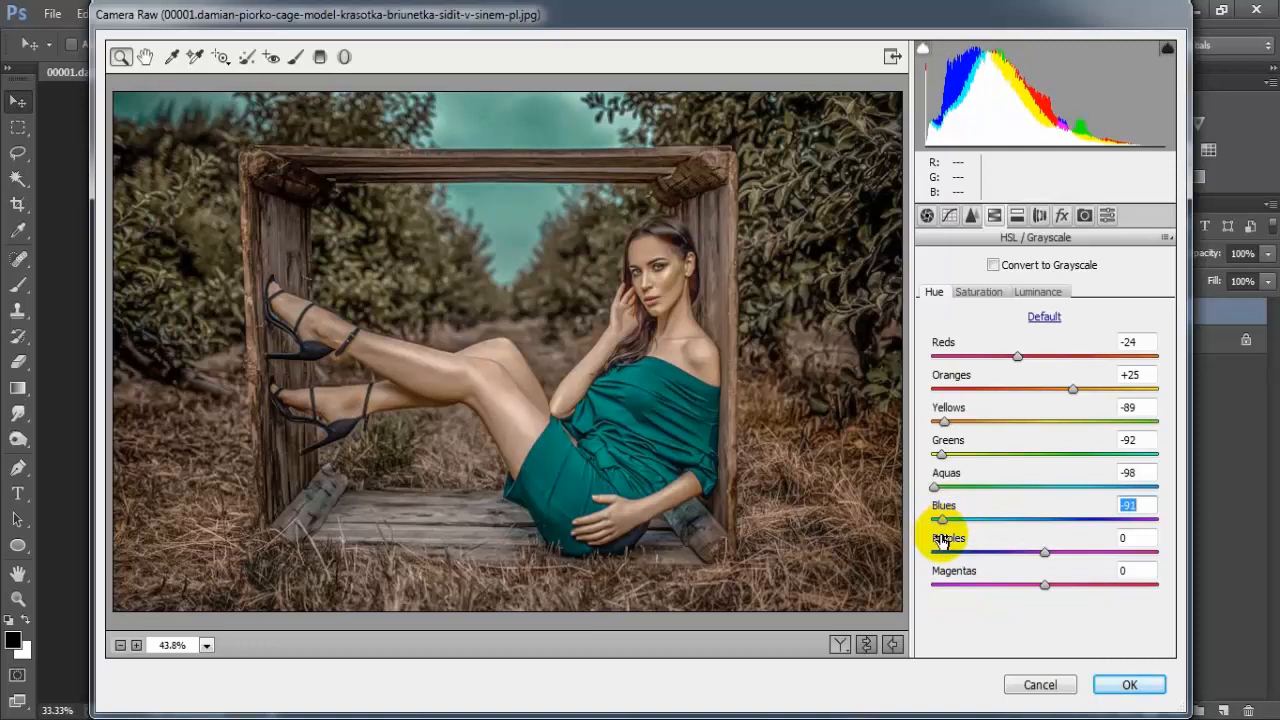
{"action": "left_click_drag", "start_coordinate": [1045, 554], "coordinate": [940, 572]}
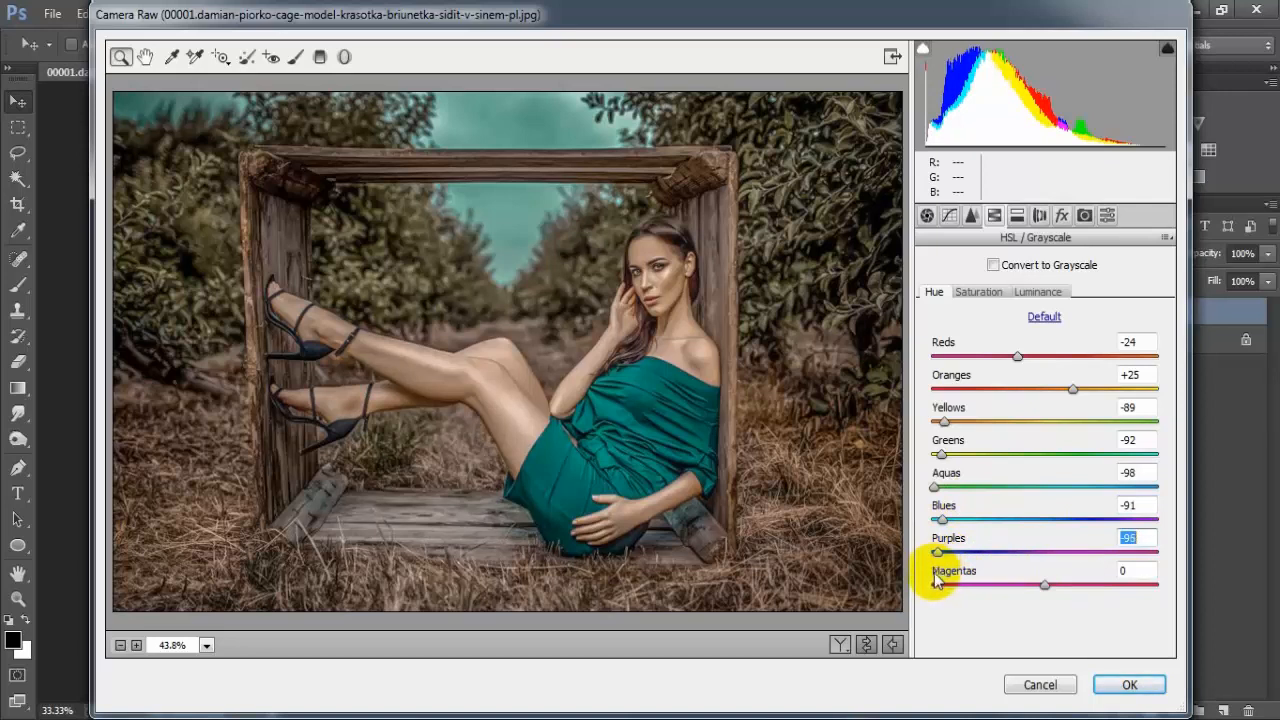
{"action": "left_click_drag", "start_coordinate": [934, 573], "coordinate": [936, 573]}
{"action": "left_click", "coordinate": [1143, 539]}
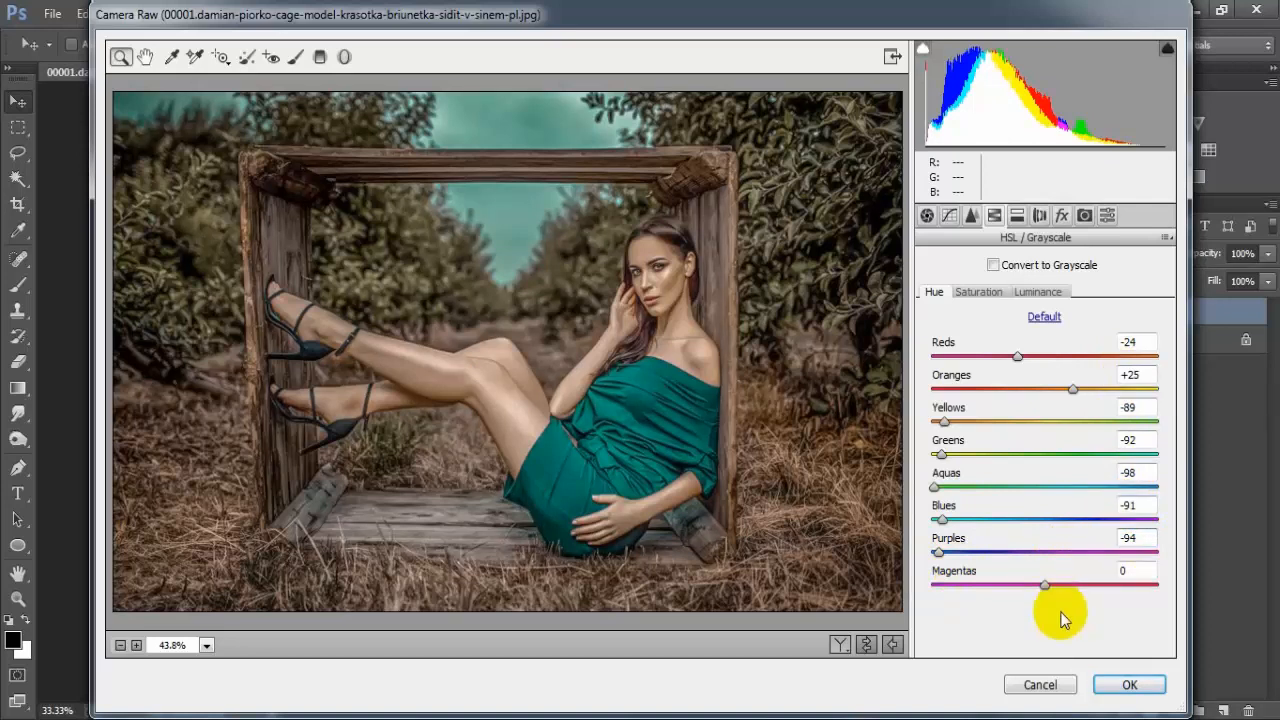
Set the HSL saturation of Reds to +3, Oranges to +25, Yellows to -89, Greens to -92, Aquas to -98 and Blues to -91
{"action": "left_click", "coordinate": [975, 291]}
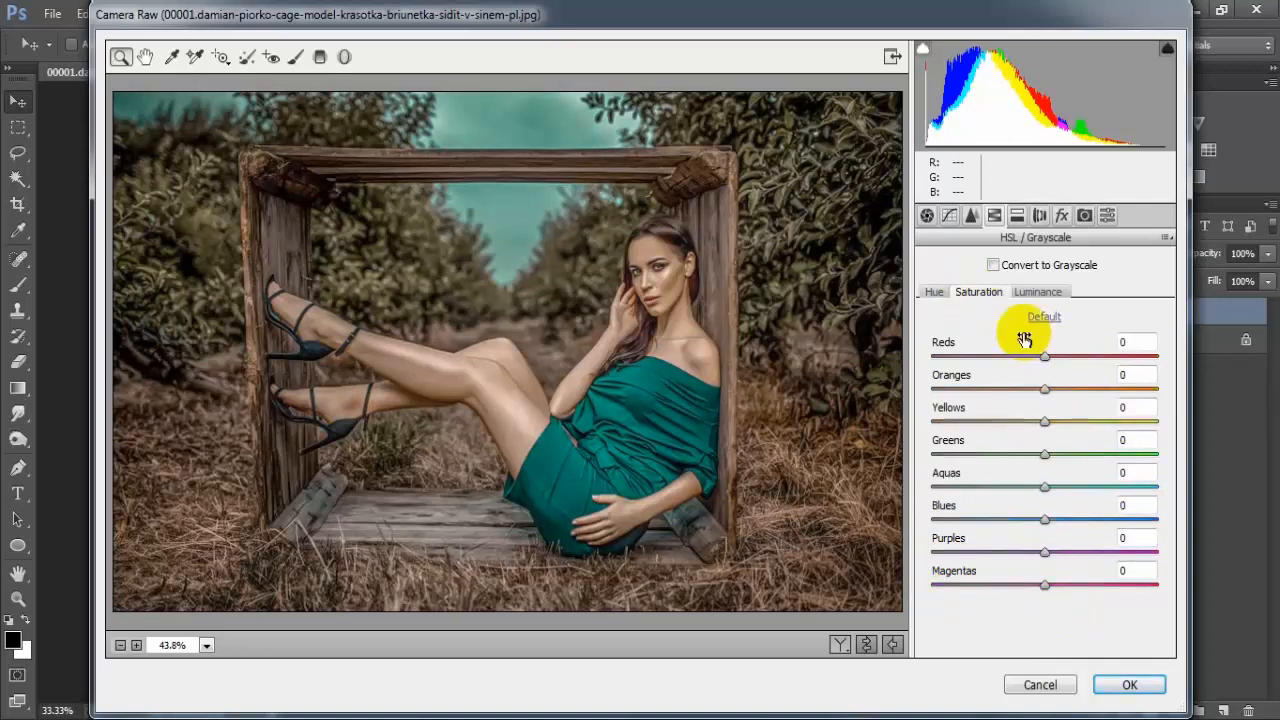
{"action": "left_click_drag", "start_coordinate": [1045, 367], "coordinate": [946, 432]}
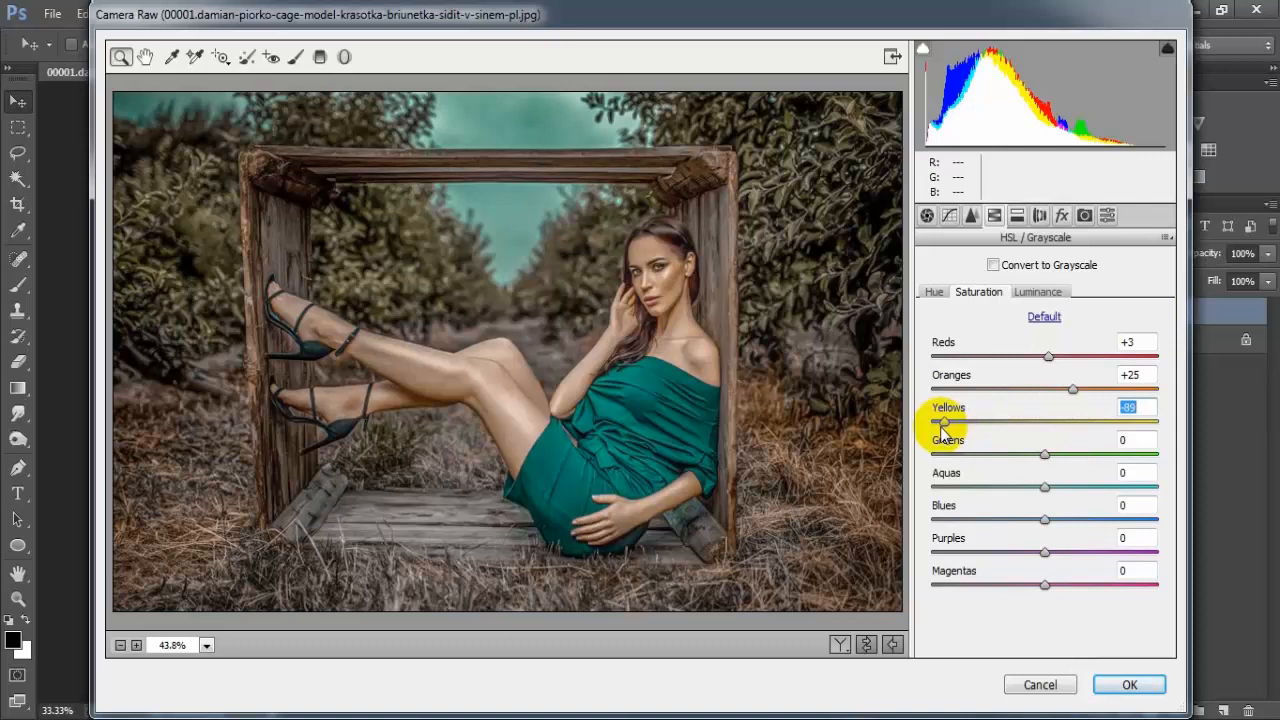
{"action": "left_click_drag", "start_coordinate": [1044, 455], "coordinate": [944, 476]}
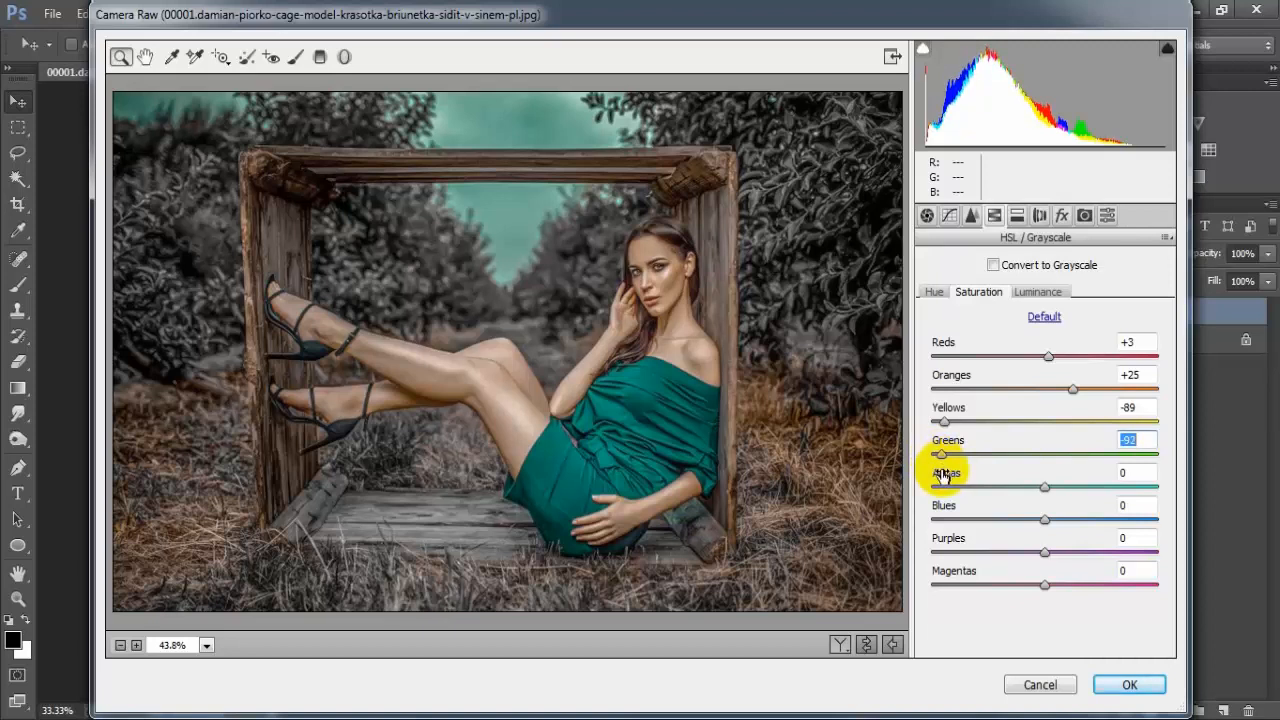
{"action": "left_click_drag", "start_coordinate": [1045, 488], "coordinate": [936, 504]}
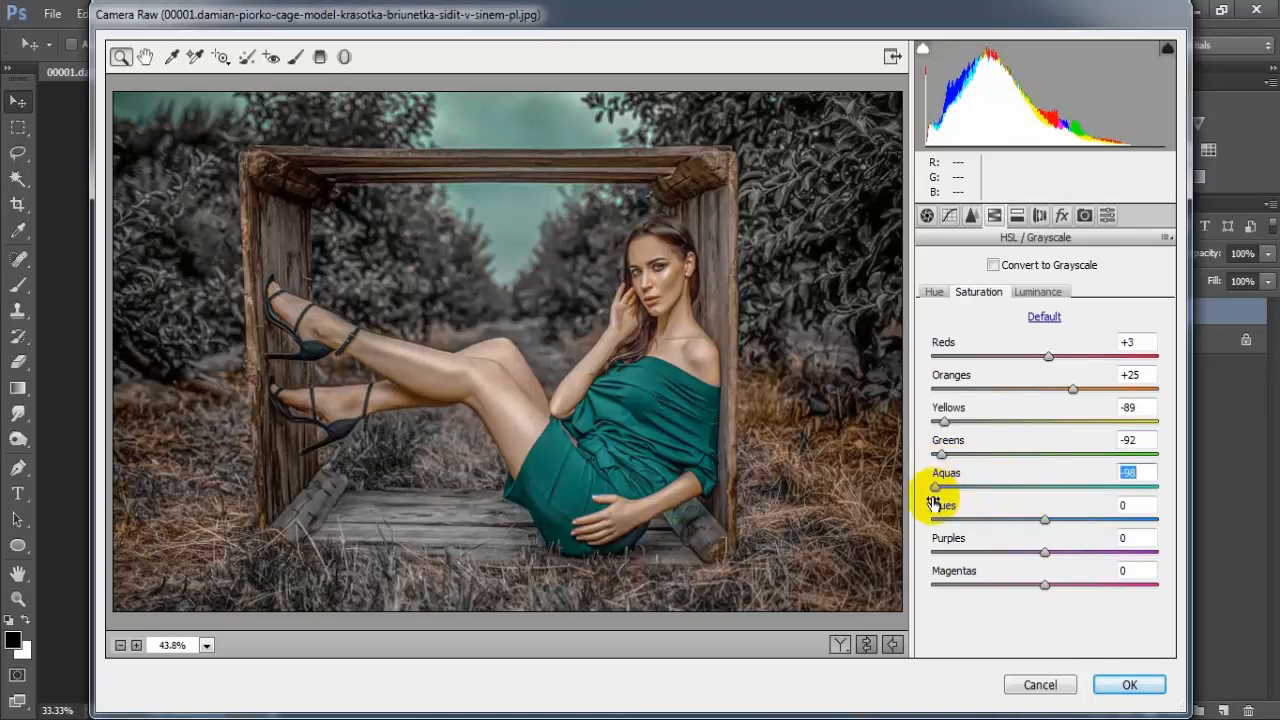
{"action": "left_click_drag", "start_coordinate": [1044, 520], "coordinate": [943, 530]}
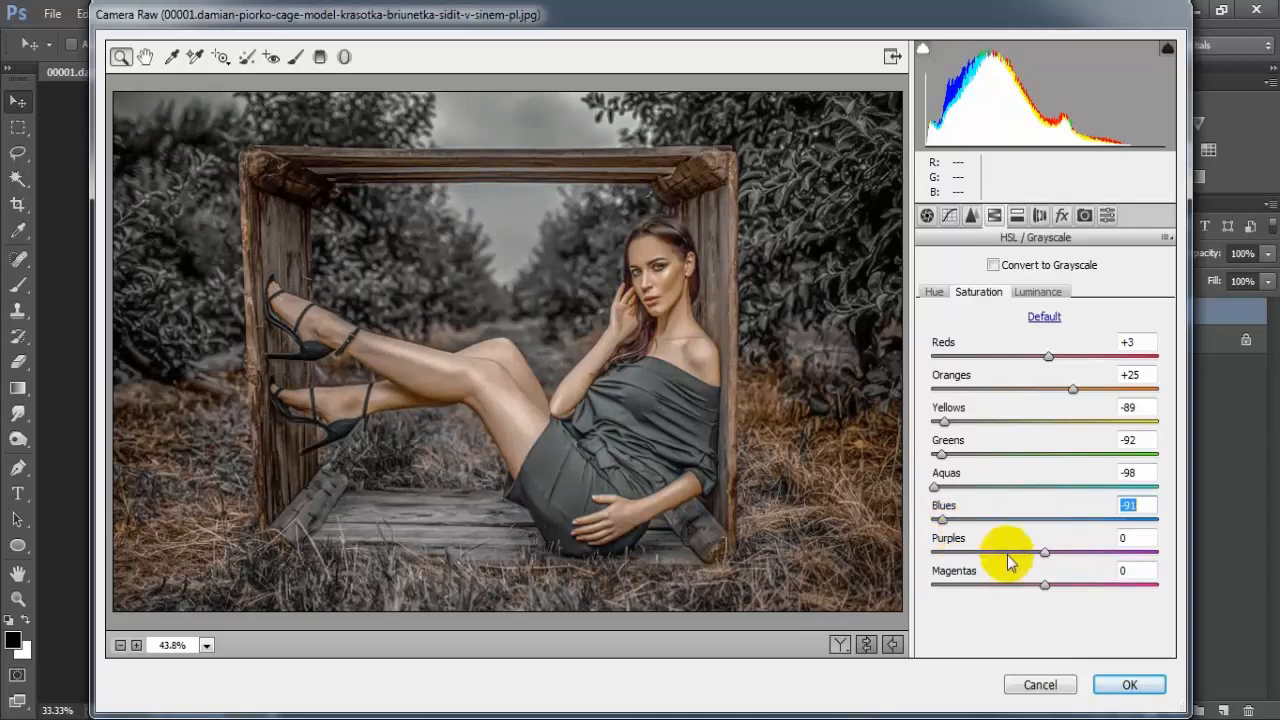
Set the HSL saturation of Purples to -95, and the luminance of Oranges to -20 and Yellows to -21
{"action": "left_click_drag", "start_coordinate": [1044, 556], "coordinate": [939, 566]}
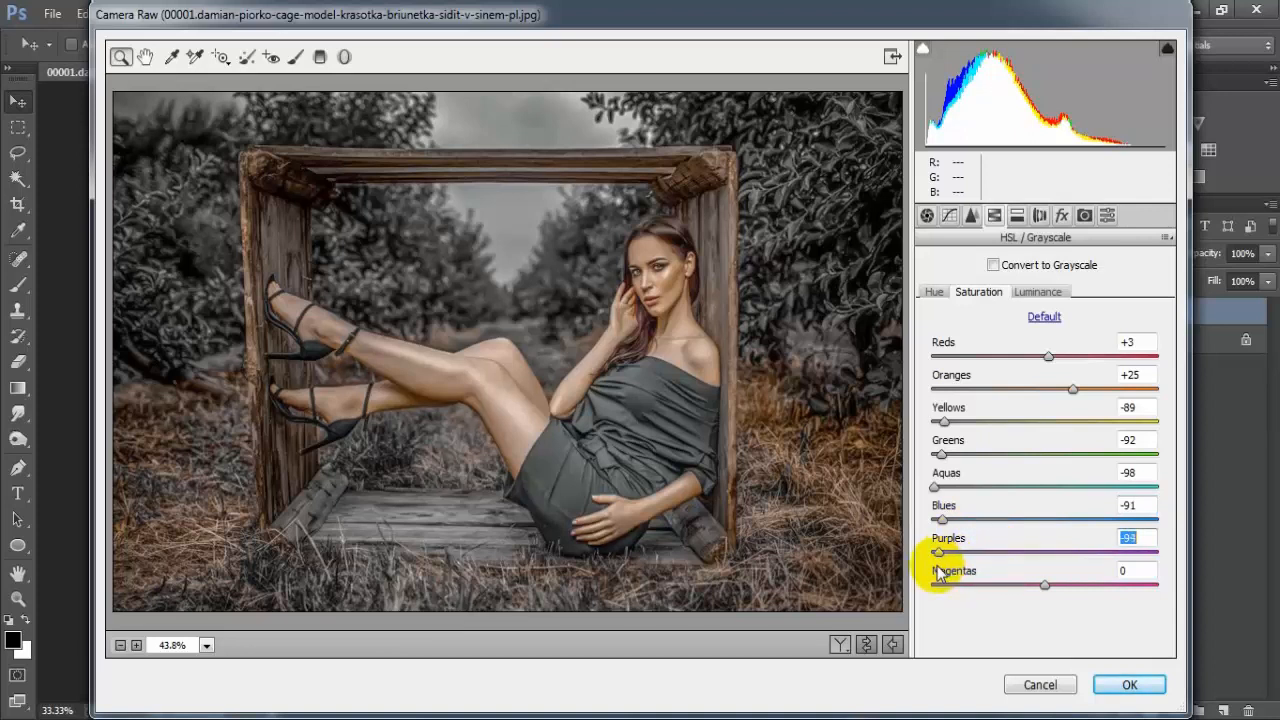
{"action": "left_click", "coordinate": [1142, 538]}
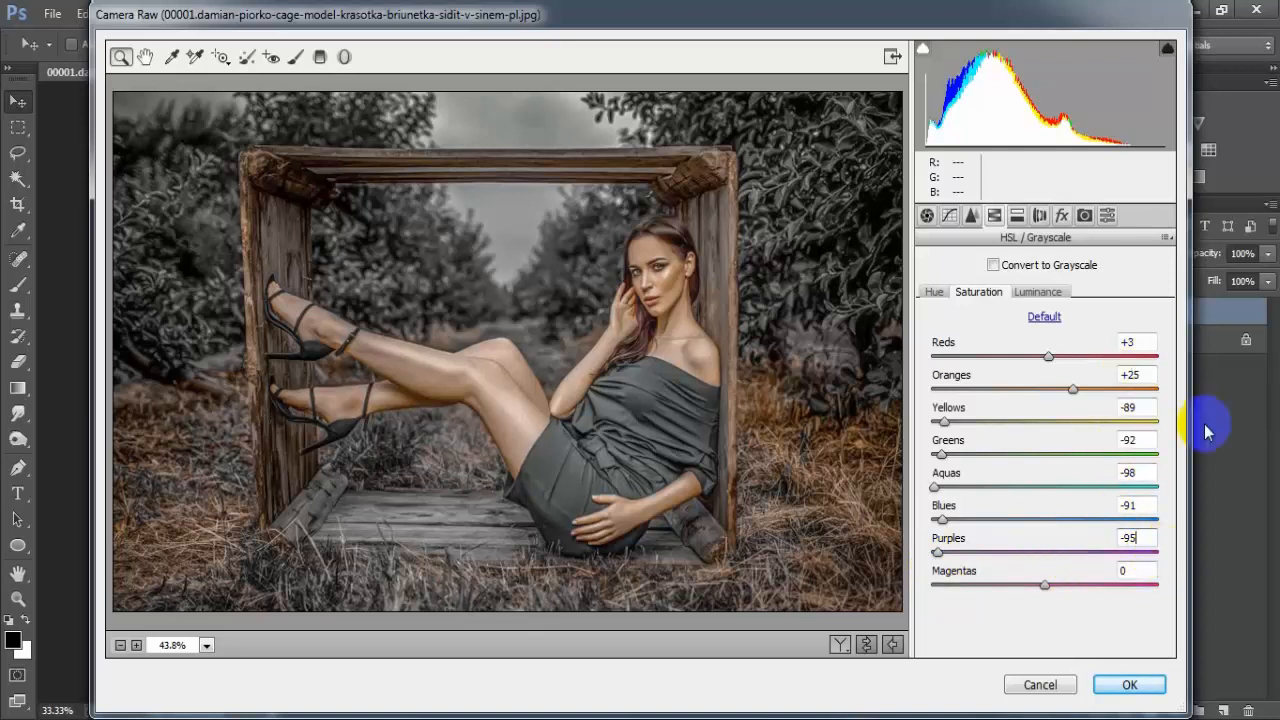
{"action": "left_click", "coordinate": [1061, 295]}
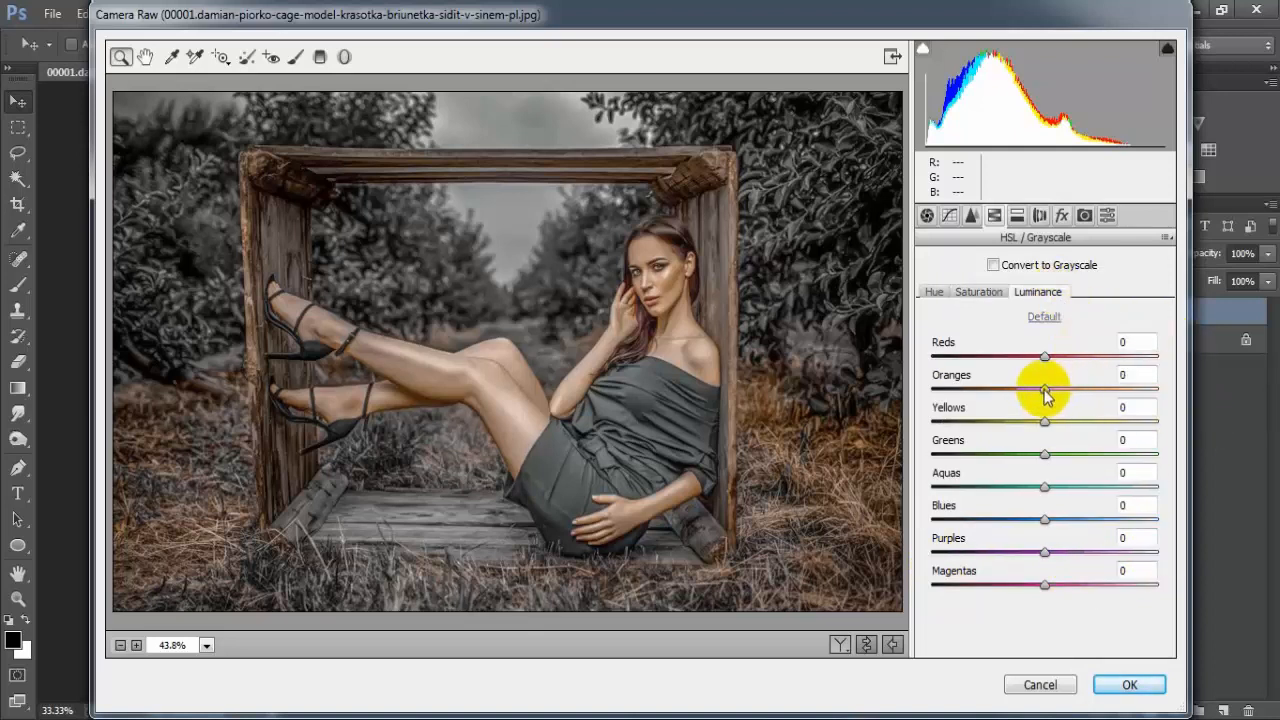
{"action": "left_click_drag", "start_coordinate": [1044, 390], "coordinate": [1019, 403]}
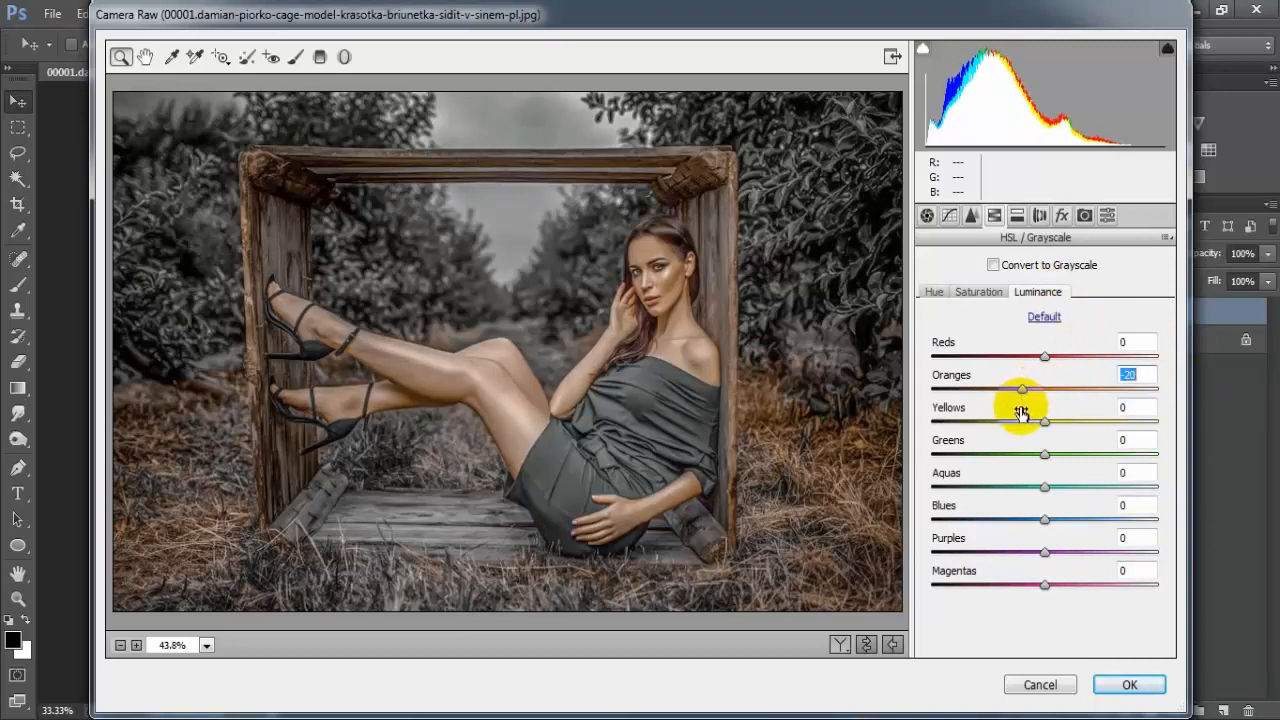
{"action": "left_click_drag", "start_coordinate": [1046, 429], "coordinate": [1024, 436]}
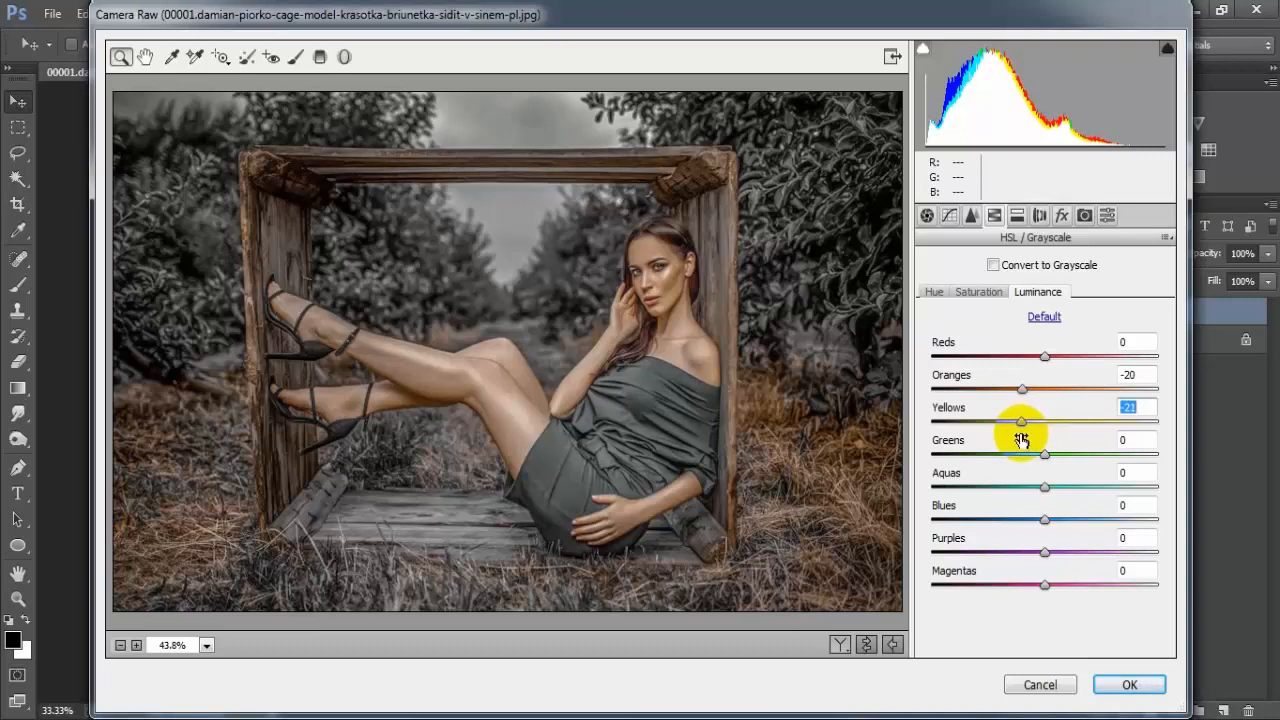
Set the HSL luminance of Greens to +32, Aquas to +57, Blues to +52 and Magentas to -92
{"action": "left_click_drag", "start_coordinate": [1044, 454], "coordinate": [1081, 468]}
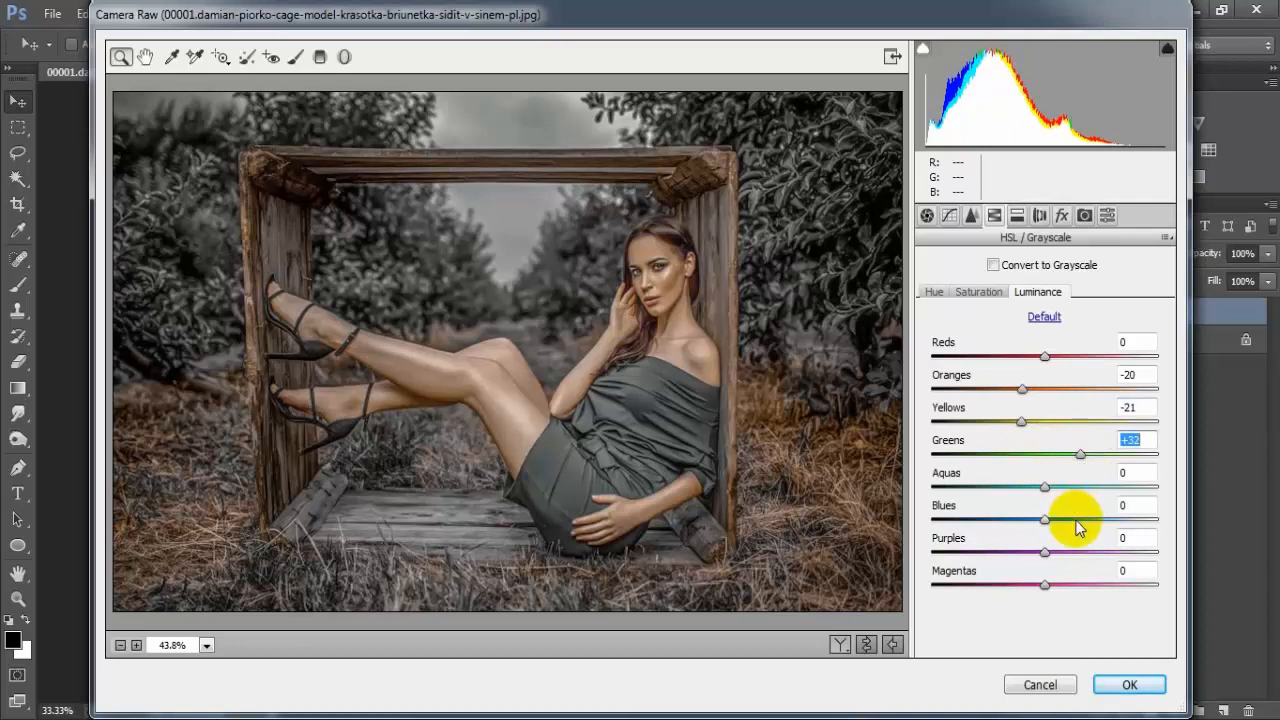
{"action": "left_click_drag", "start_coordinate": [1045, 487], "coordinate": [1106, 502]}
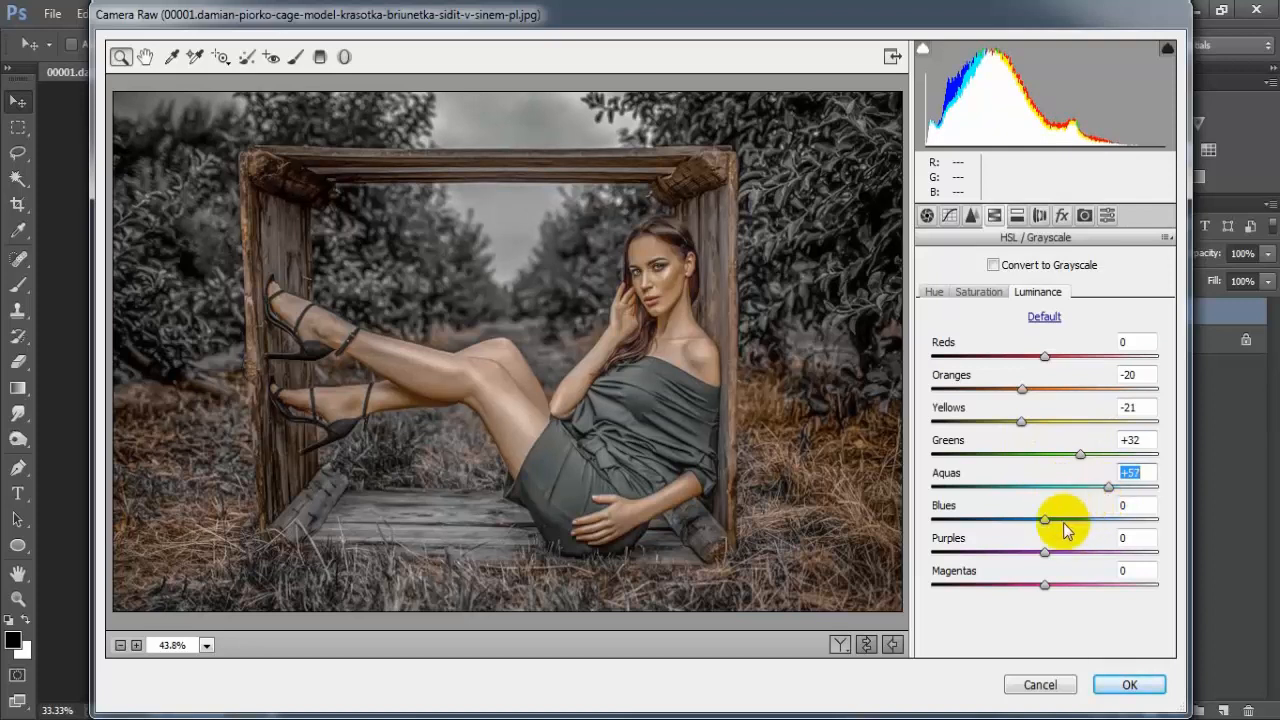
{"action": "left_click_drag", "start_coordinate": [1041, 528], "coordinate": [1100, 537]}
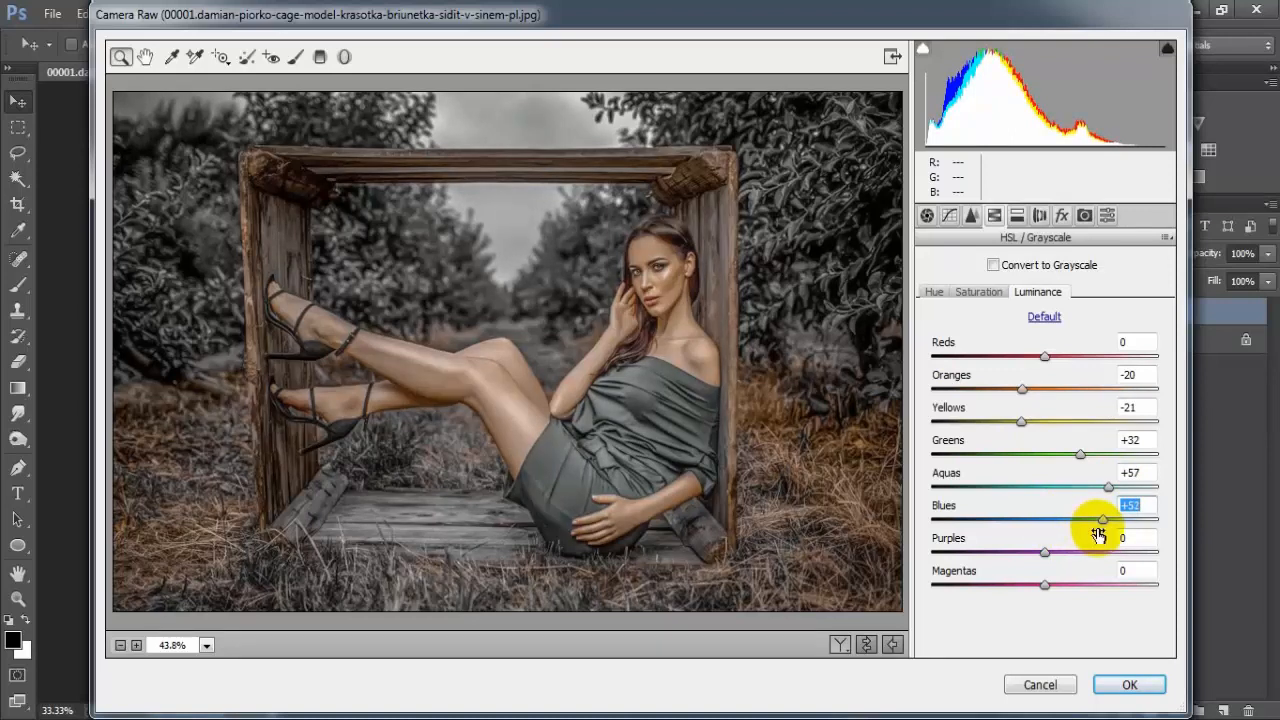
{"action": "left_click_drag", "start_coordinate": [1046, 586], "coordinate": [941, 598]}
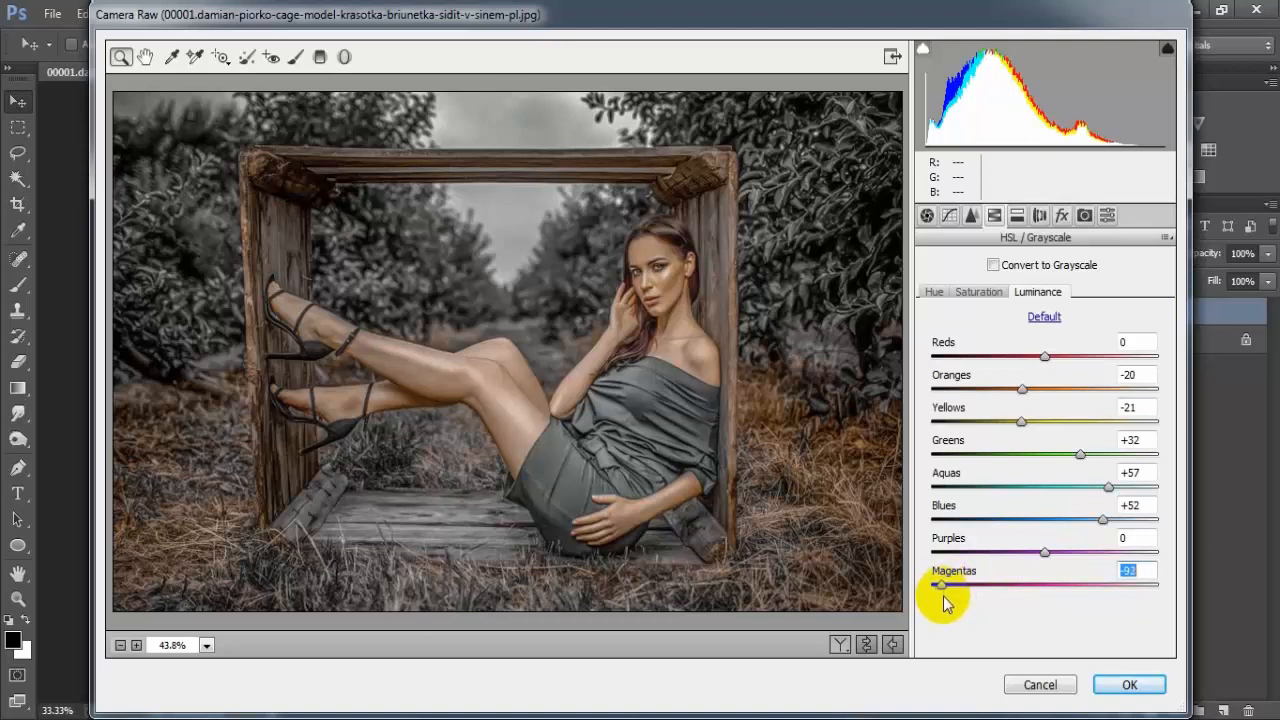
{"action": "left_click", "coordinate": [1132, 570]}
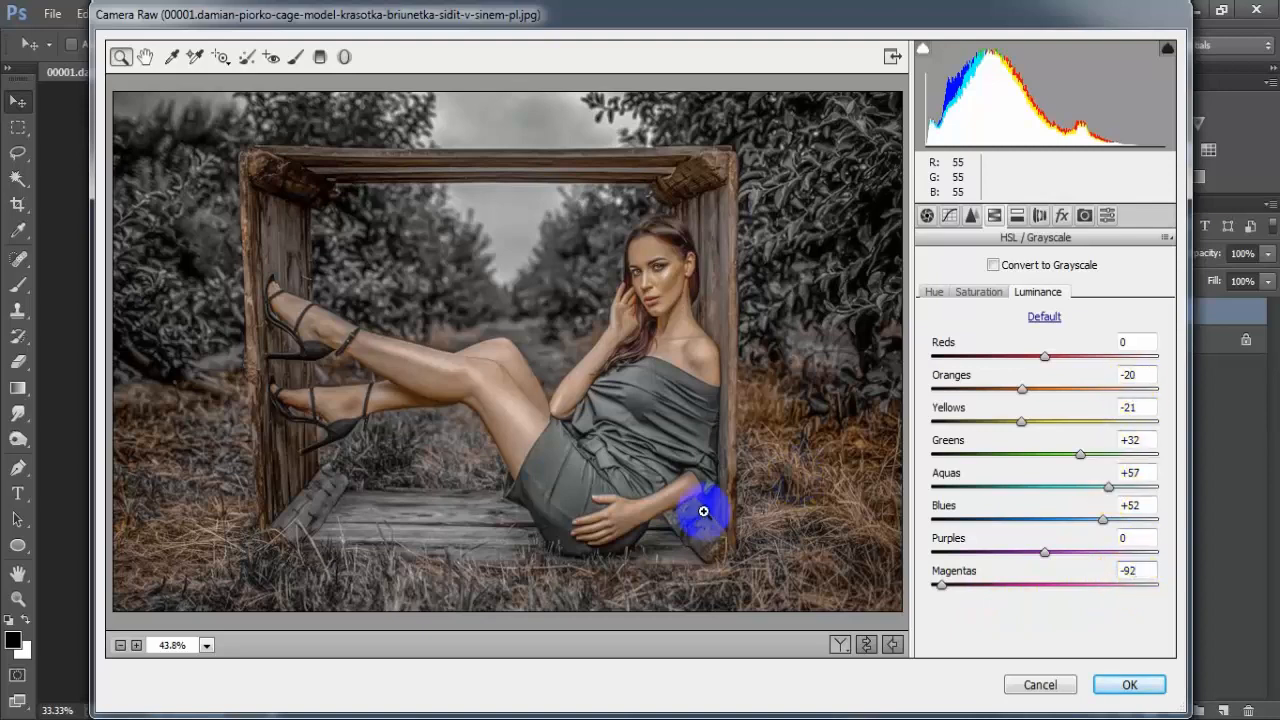
Compare the before and after previews and apply the Camera Raw adjustments to Layer 1
{"action": "left_click", "coordinate": [865, 646]}
{"action": "left_click", "coordinate": [865, 646]}
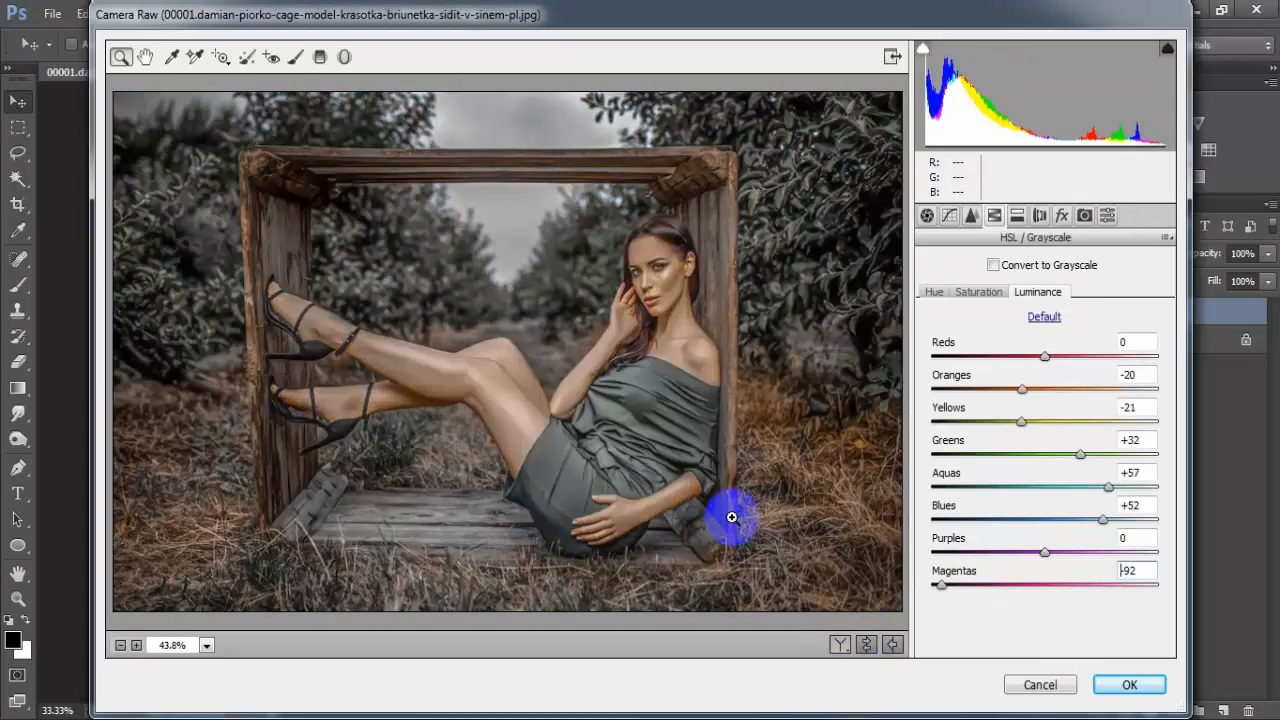
{"action": "left_click", "coordinate": [1129, 684]}
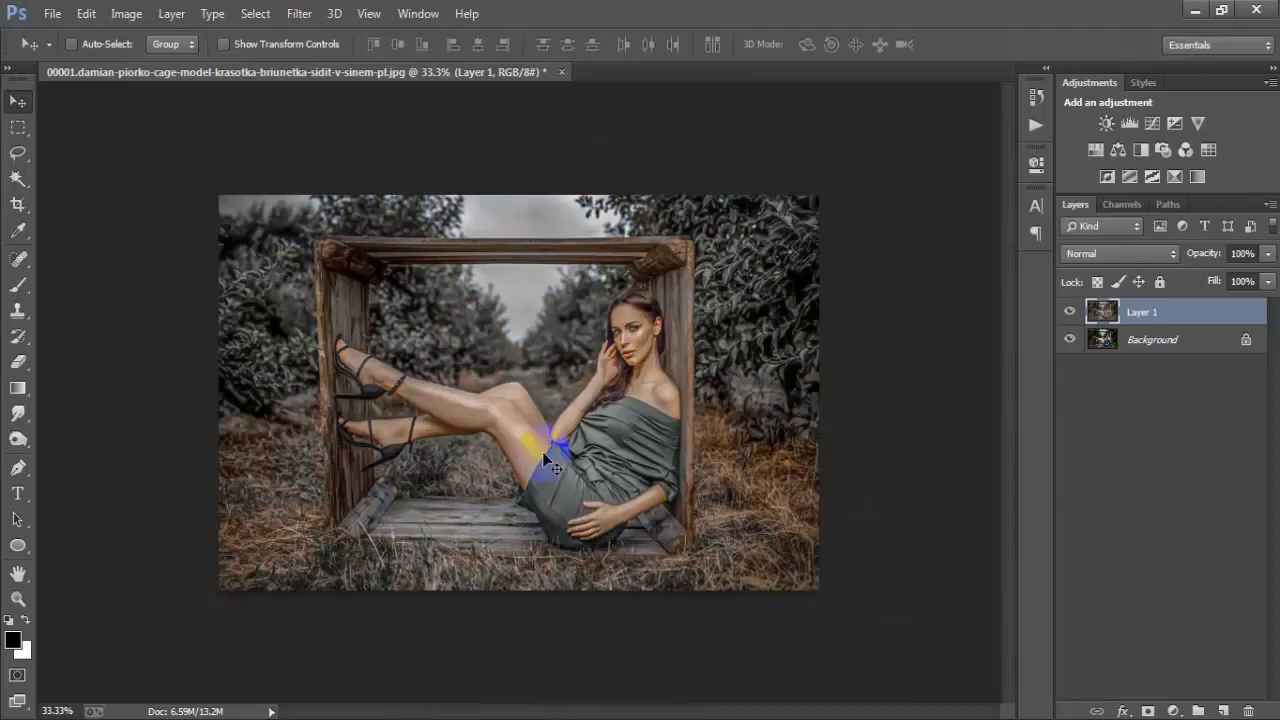
Compare the graded portrait with the original at 50% zoom by toggling Layer 1's visibility, leaving the layer shown
{"action": "key", "text": "ctrl+plus"}
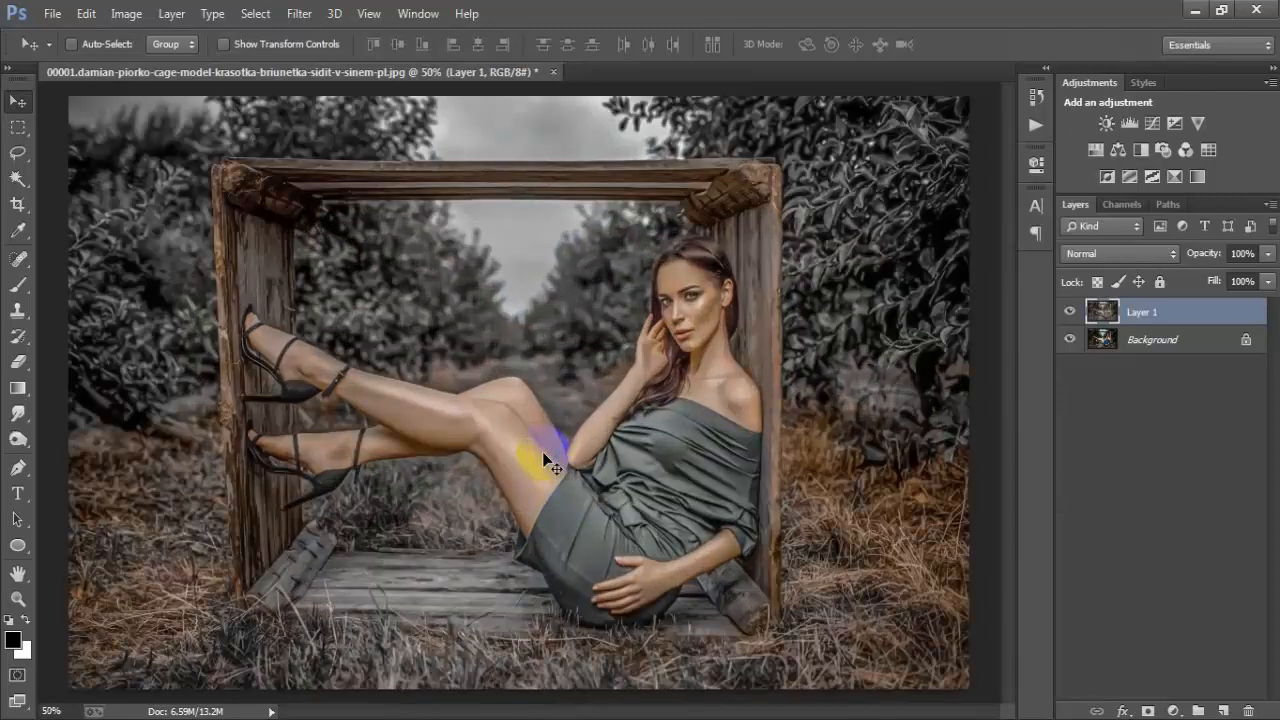
{"action": "left_click", "coordinate": [1072, 312]}
{"action": "left_click", "coordinate": [1072, 312]}
{"action": "left_click", "coordinate": [1072, 312]}
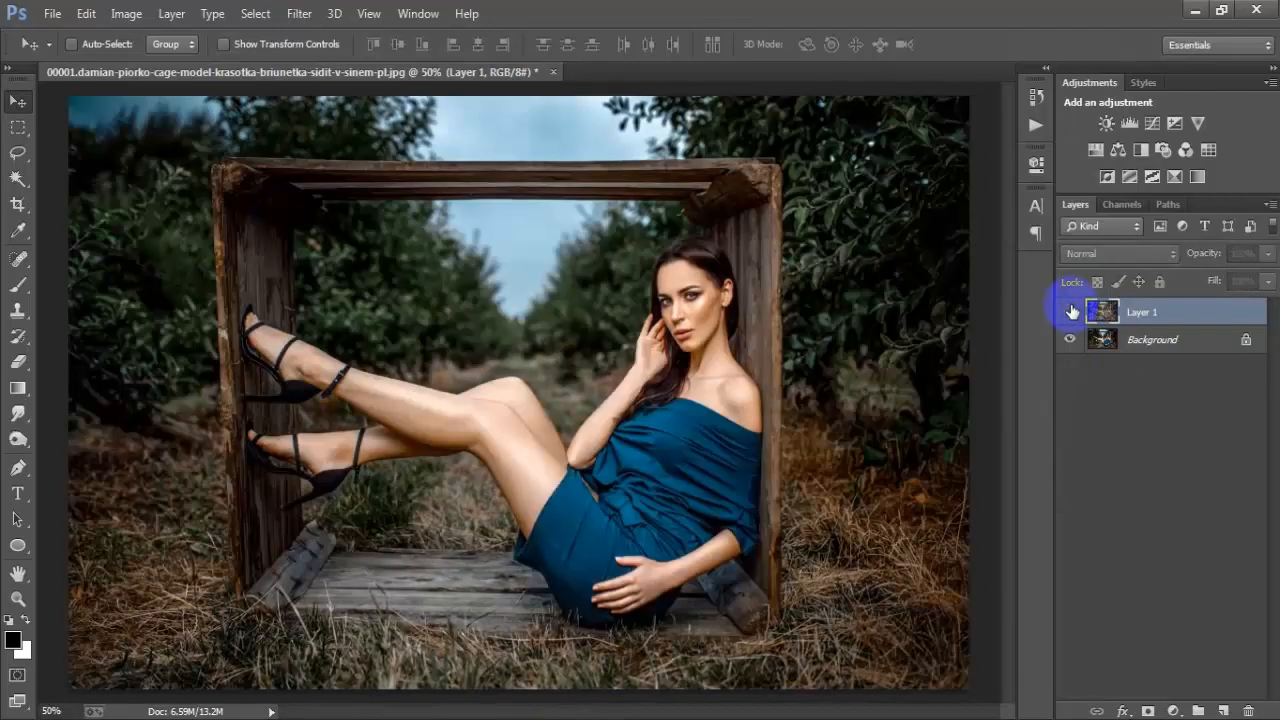
{"action": "left_click", "coordinate": [1072, 312]}
{"action": "left_click", "coordinate": [1072, 312]}
{"action": "left_click", "coordinate": [1072, 312]}
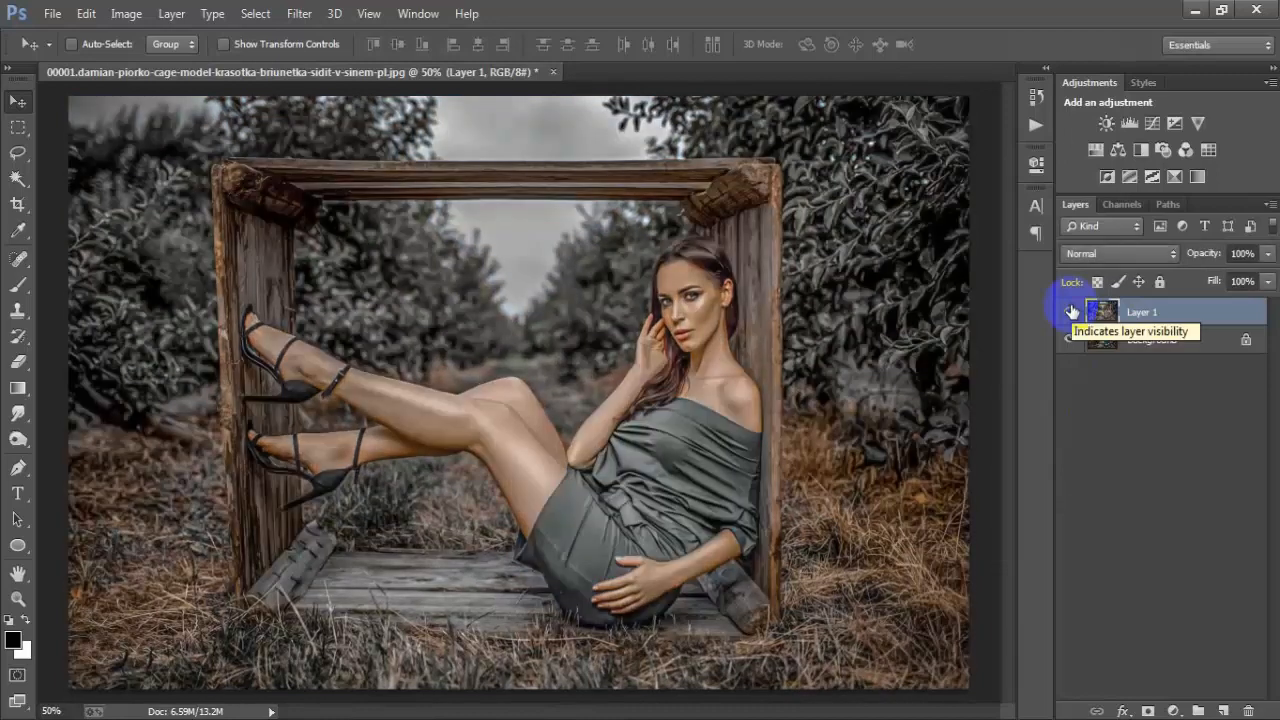
{"action": "left_click", "coordinate": [1072, 312]}
{"action": "left_click", "coordinate": [1072, 312]}
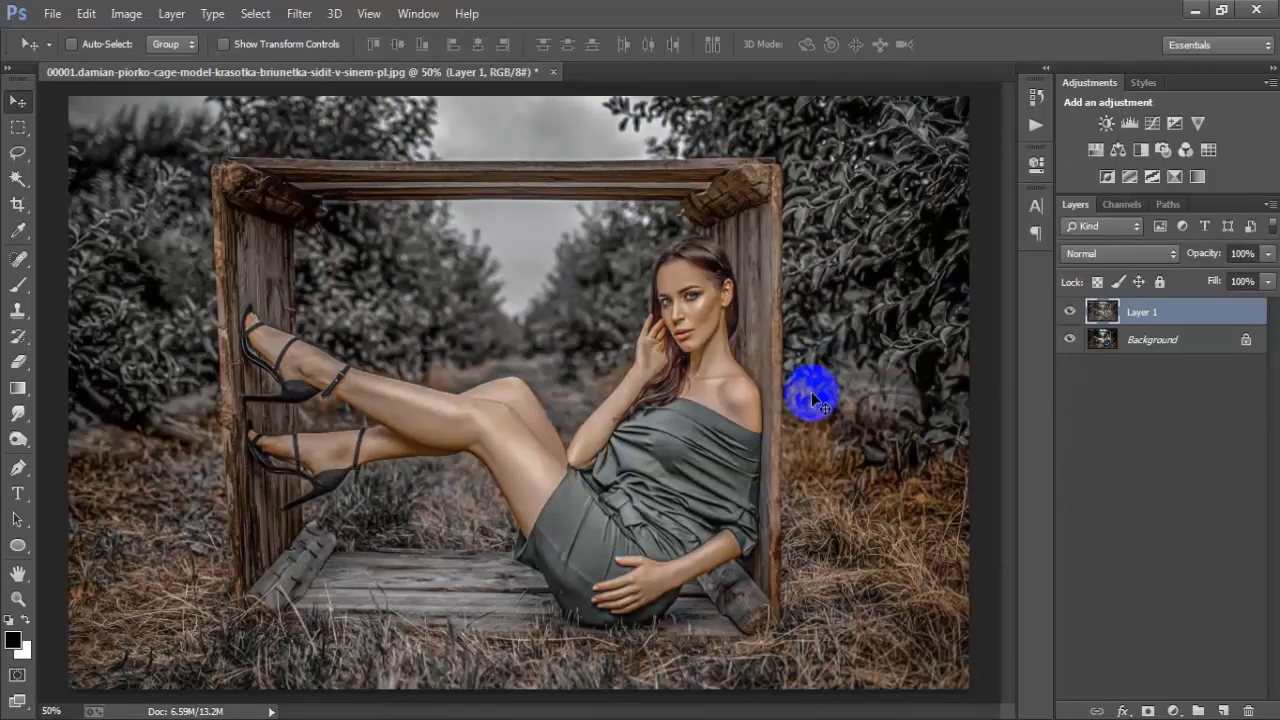